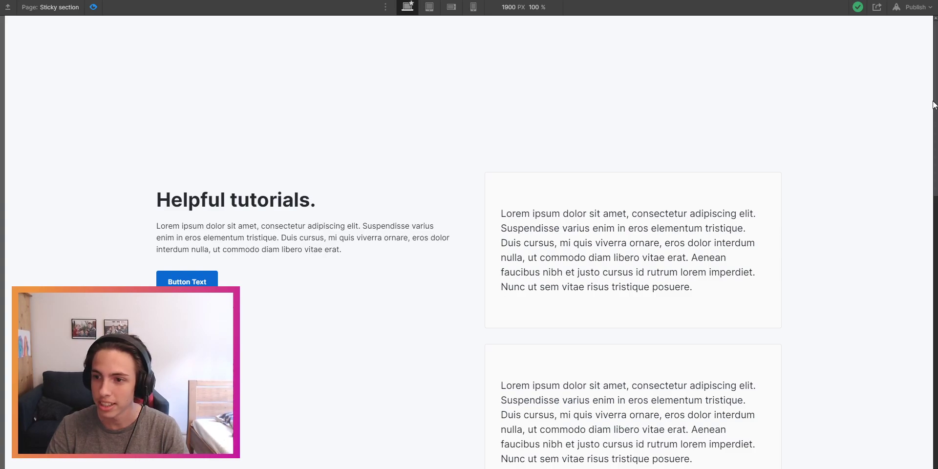
# Scroll the finished preview down and back up to see the sticky cards effect.
pyautogui.moveTo(933, 108); pyautogui.dragTo(935, 388)
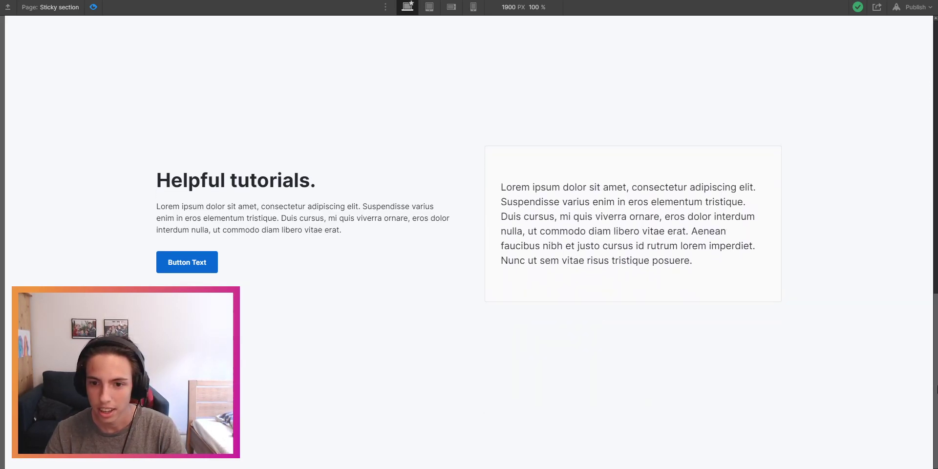
pyautogui.moveTo(936, 426); pyautogui.dragTo(890, 93)
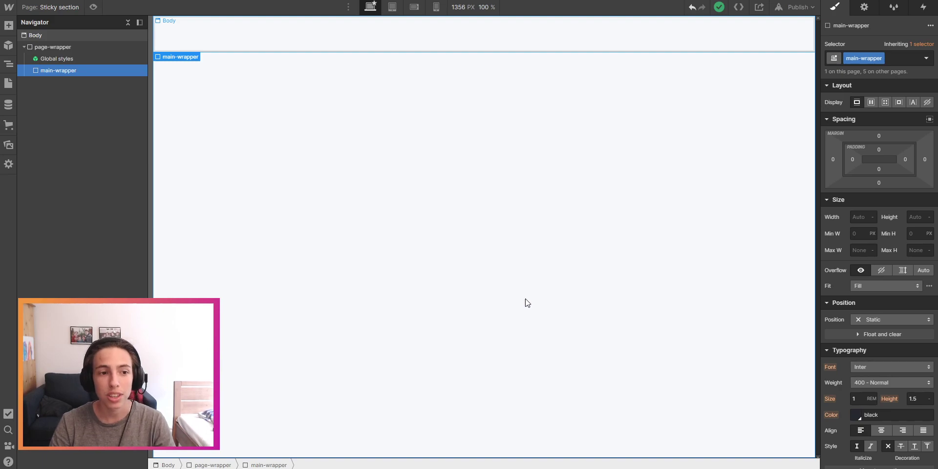
# Add a Div Block inside main-wrapper and give it a new section-sticky class.
pyautogui.hotkey('ctrl', 'k')
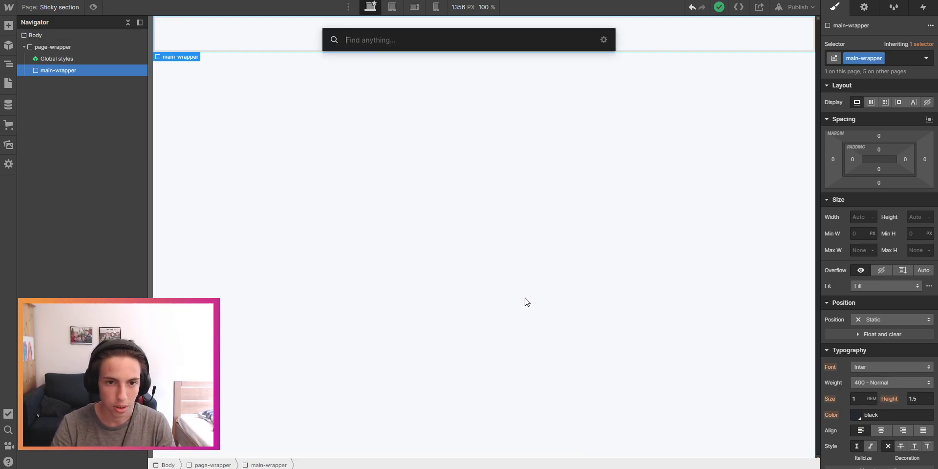
pyautogui.write('div')
pyautogui.press('Return')
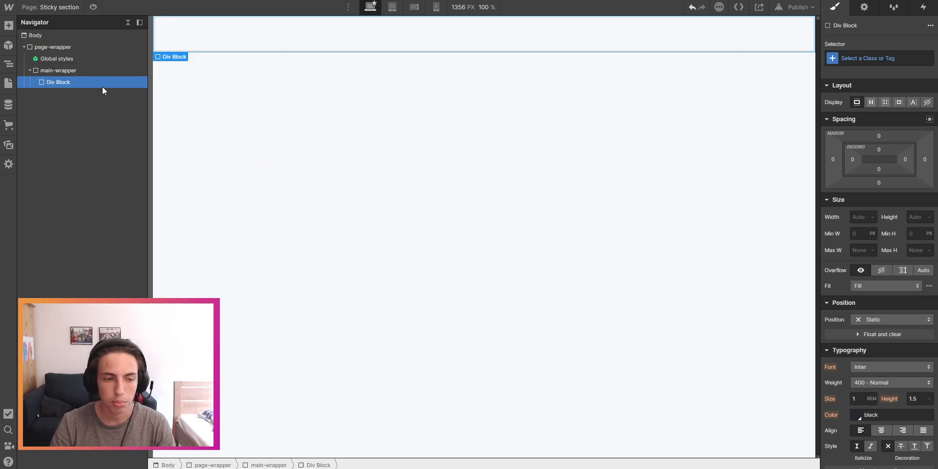
pyautogui.click(857, 57)
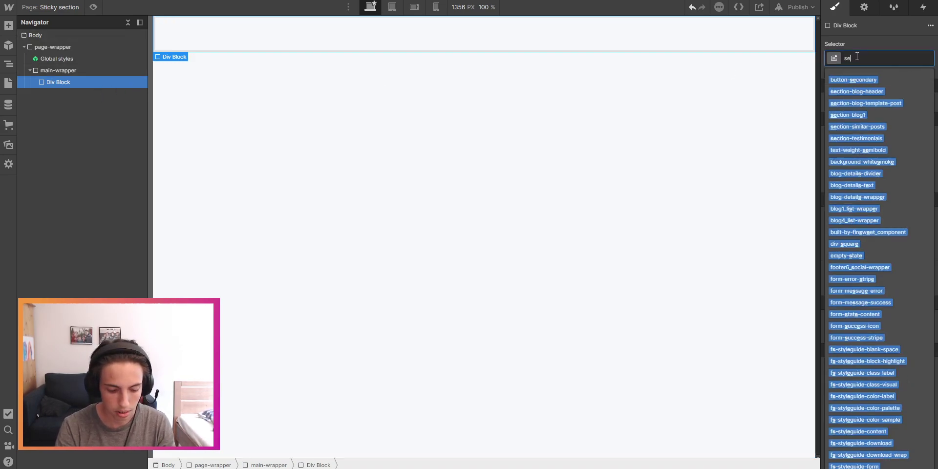
pyautogui.write('section-sticky')
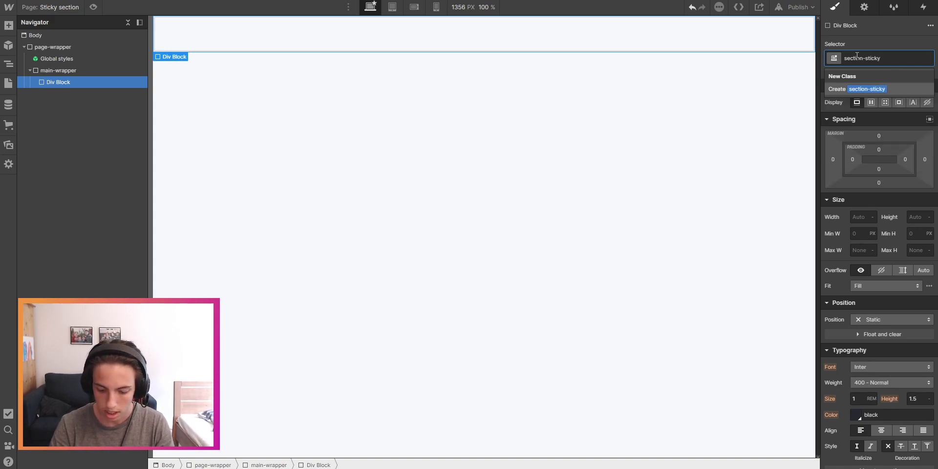
pyautogui.press('Return')
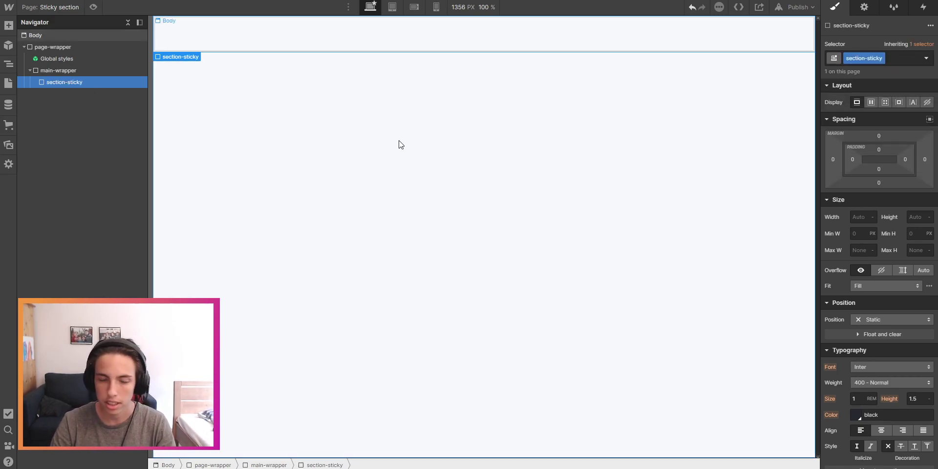
# Nest another Div Block inside section-sticky and apply the existing page-padding class.
pyautogui.hotkey('ctrl', 'e')
pyautogui.write('div')
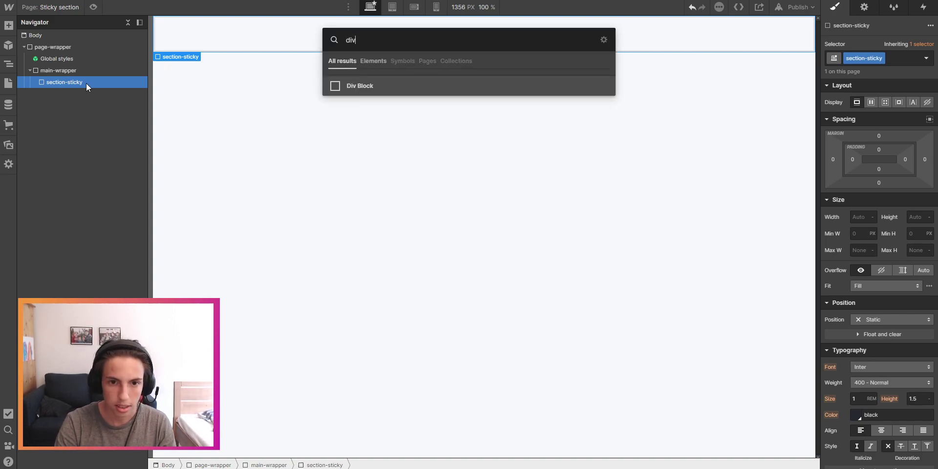
pyautogui.press('Return')
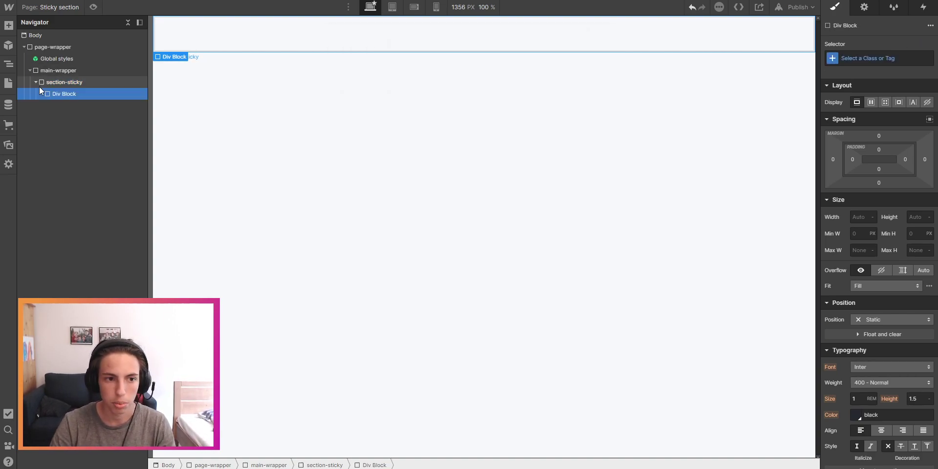
pyautogui.hotkey('ctrl', 'Return')
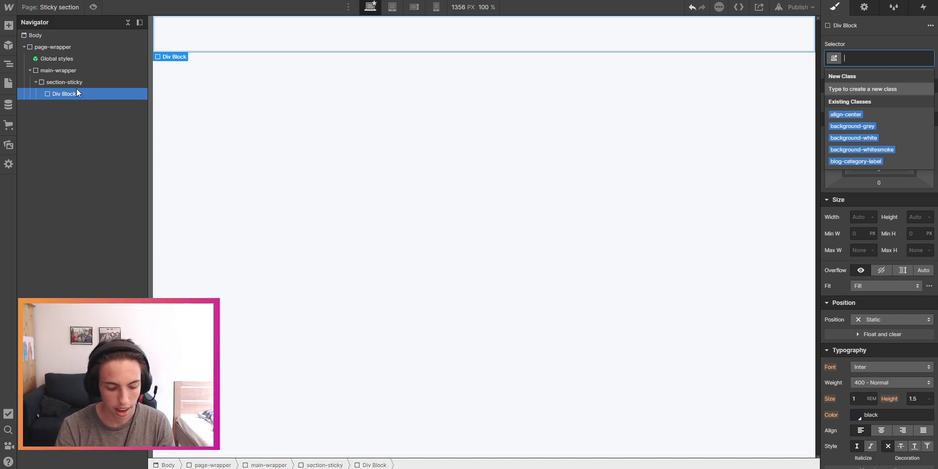
pyautogui.write('page')
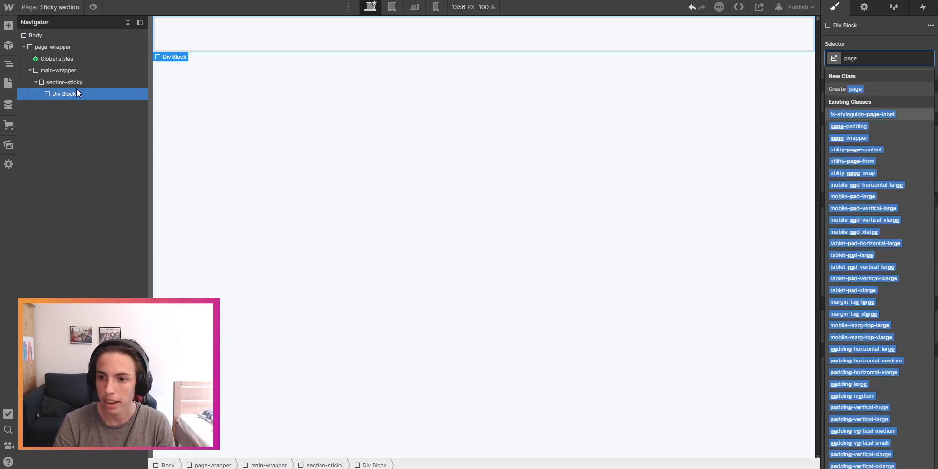
pyautogui.press('Down')
pyautogui.press('Return')
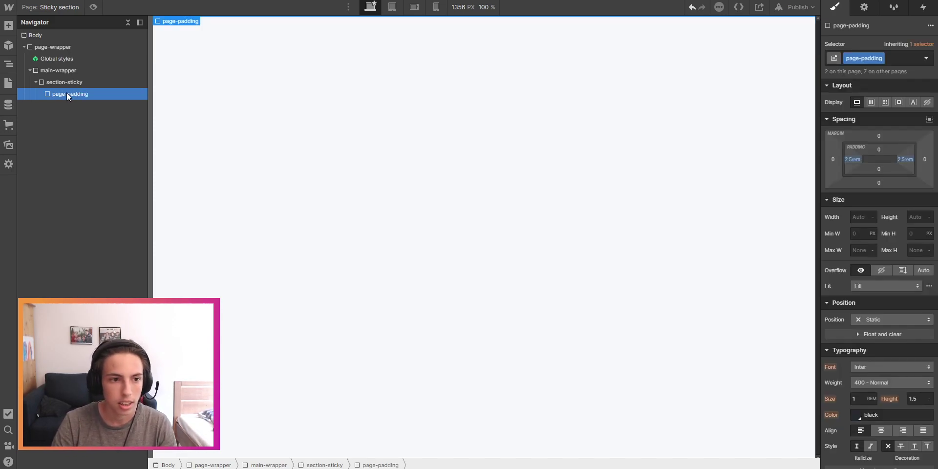
# Add a Div Block inside page-padding and apply the existing container-large class.
pyautogui.hotkey('ctrl', 'e')
pyautogui.write('div')
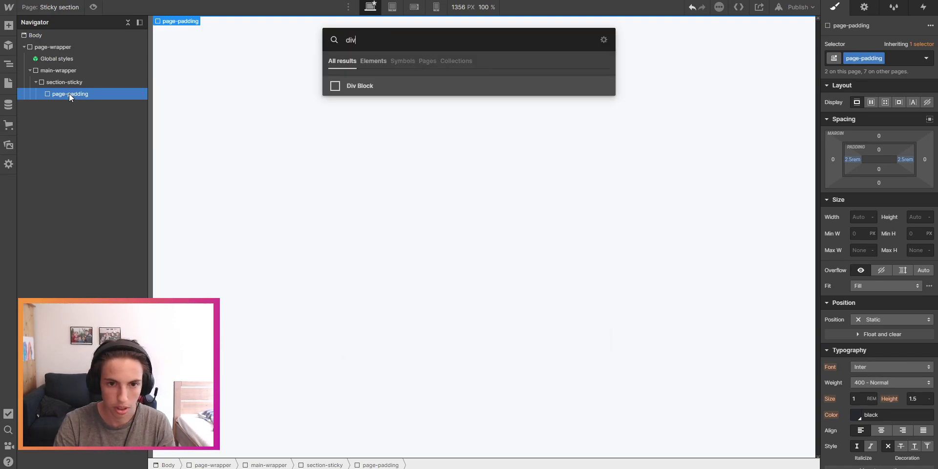
pyautogui.press('Return')
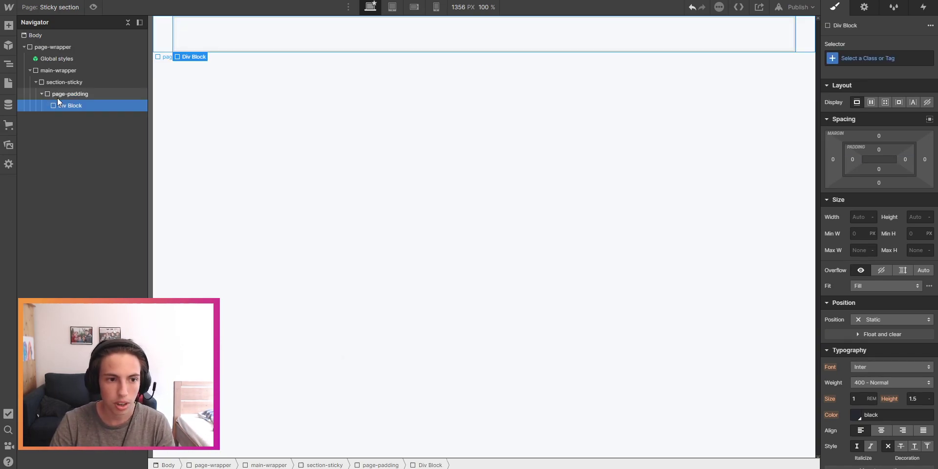
pyautogui.hotkey('ctrl', 'Return')
pyautogui.write('container')
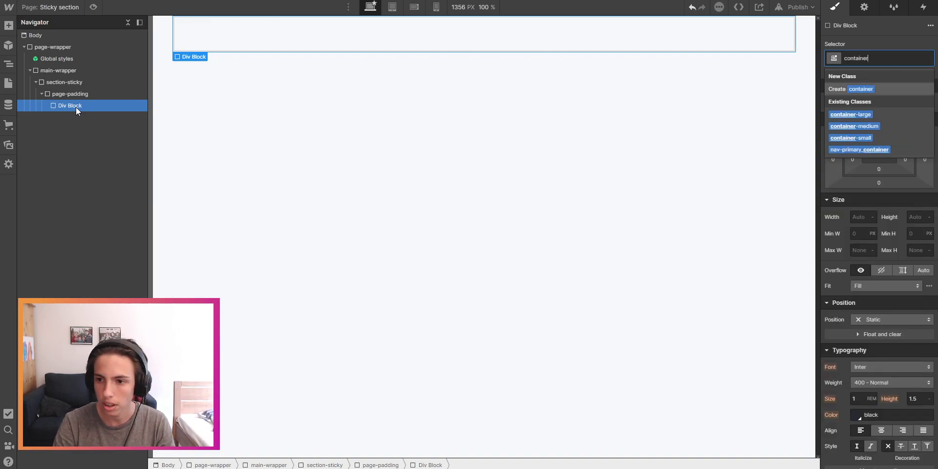
pyautogui.press('Down')
pyautogui.press('Return')
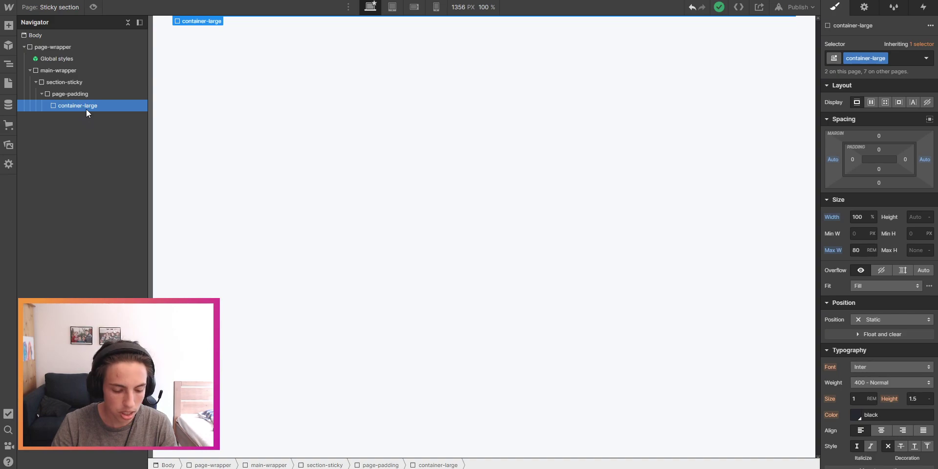
# Nest a Div Block inside container-large and apply the padding-vertical-huge class.
pyautogui.hotkey('ctrl', 'k')
pyautogui.write('div')
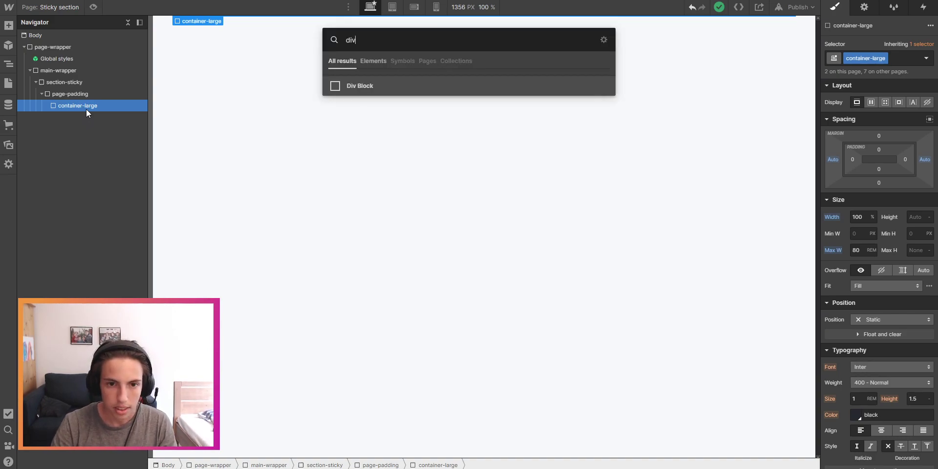
pyautogui.press('Return')
pyautogui.click(47, 106)
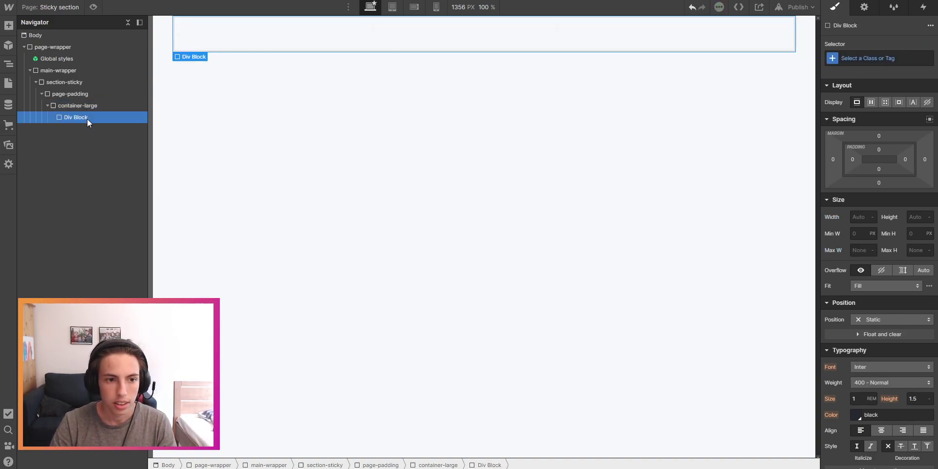
pyautogui.hotkey('ctrl', 'Return')
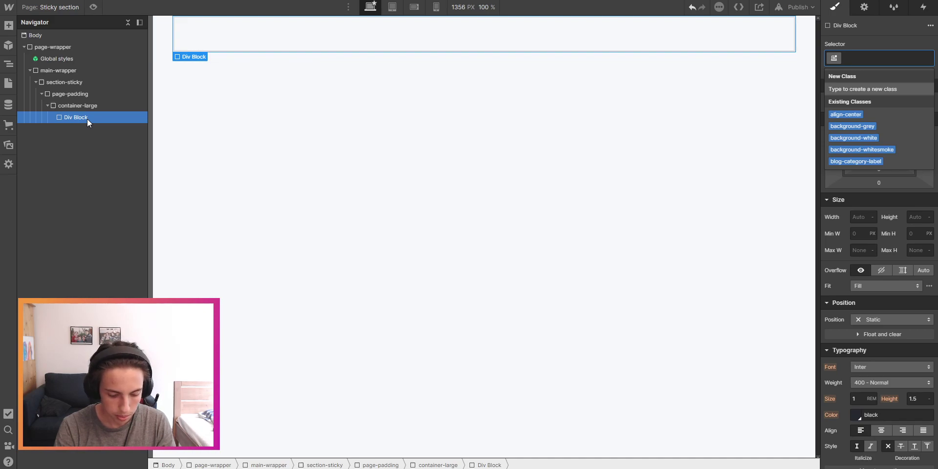
pyautogui.write('padding-v')
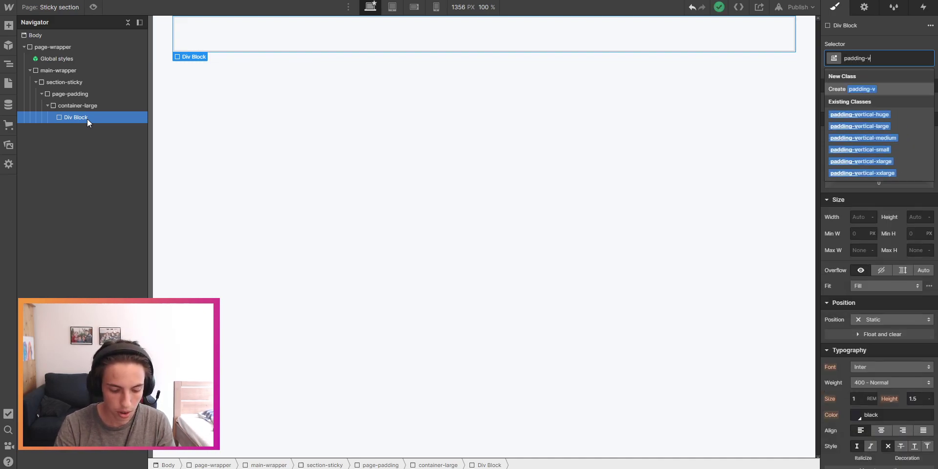
pyautogui.write('ert')
pyautogui.press('Down')
pyautogui.press('Return')
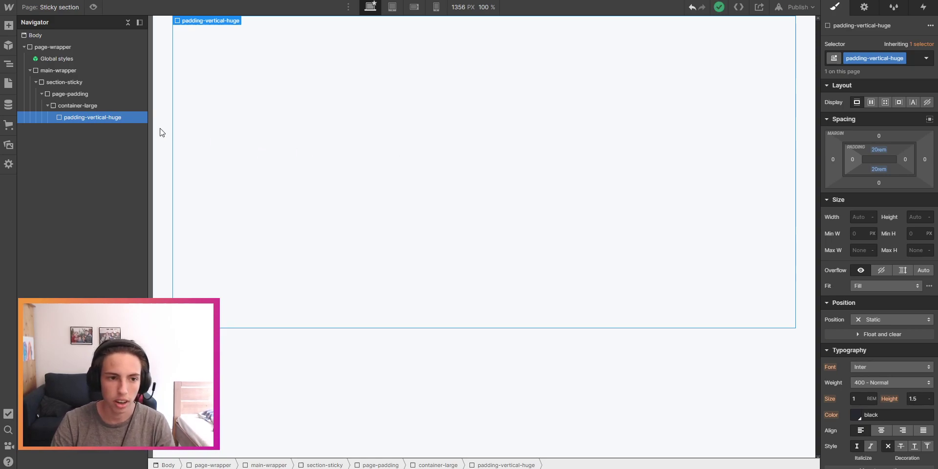
pyautogui.click(98, 107)
pyautogui.click(108, 119)
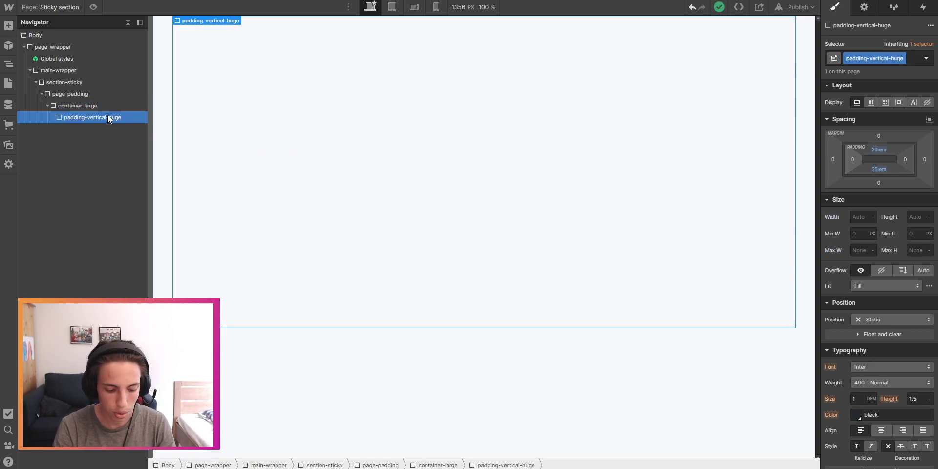
pyautogui.hotkey('ctrl', 'k')
# Add a Div Block inside padding-vertical-huge and give it the new class sticky_component.
pyautogui.write('d')
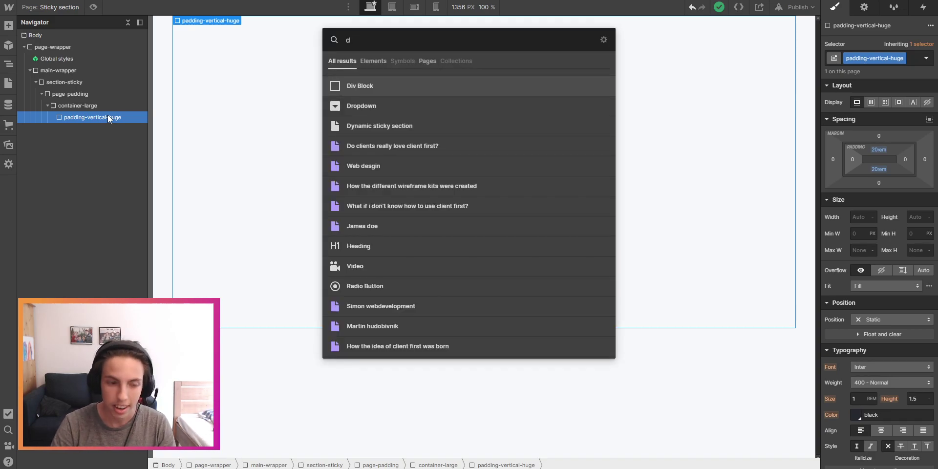
pyautogui.press('Return')
pyautogui.click(107, 118)
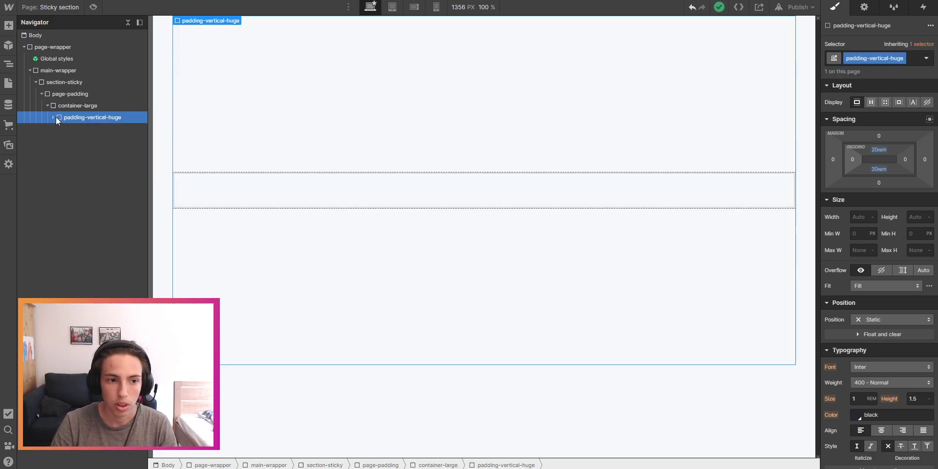
pyautogui.click(53, 118)
pyautogui.click(91, 130)
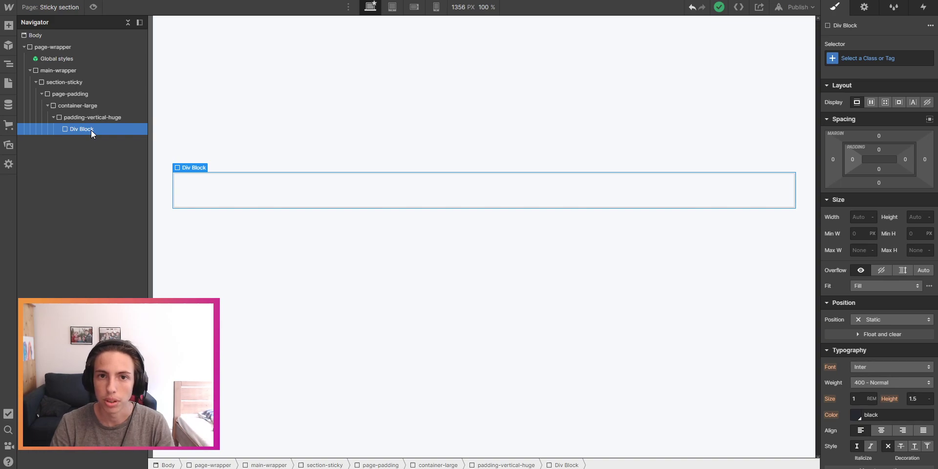
pyautogui.hotkey('ctrl', 'Return')
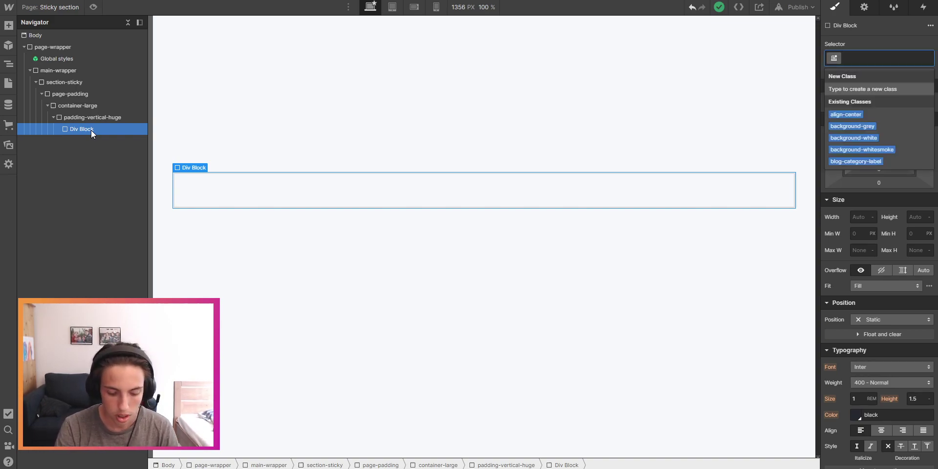
pyautogui.write('sticky_component')
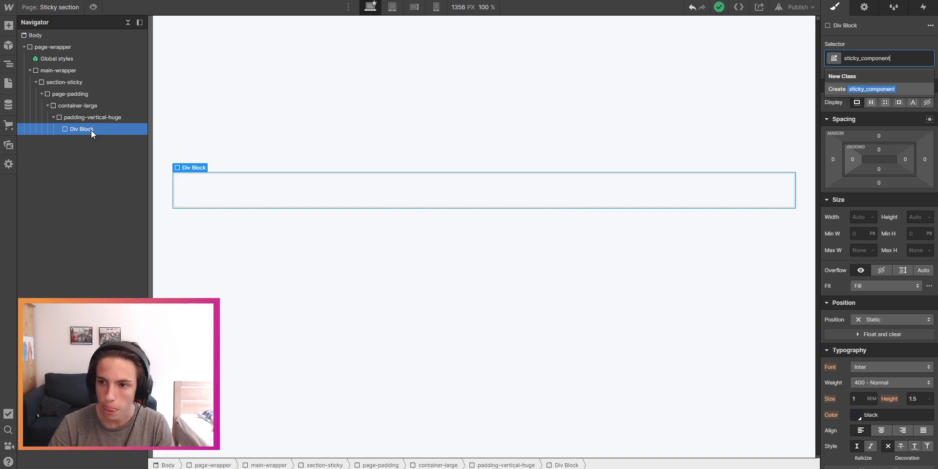
pyautogui.press('Return')
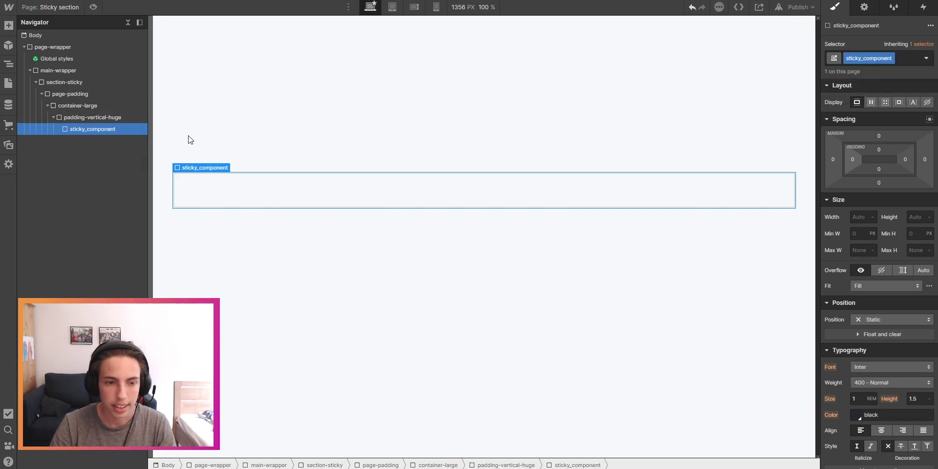
# Make sticky_component a one-row grid with a 4rem column gap and 1rem row gap.
pyautogui.click(884, 100)
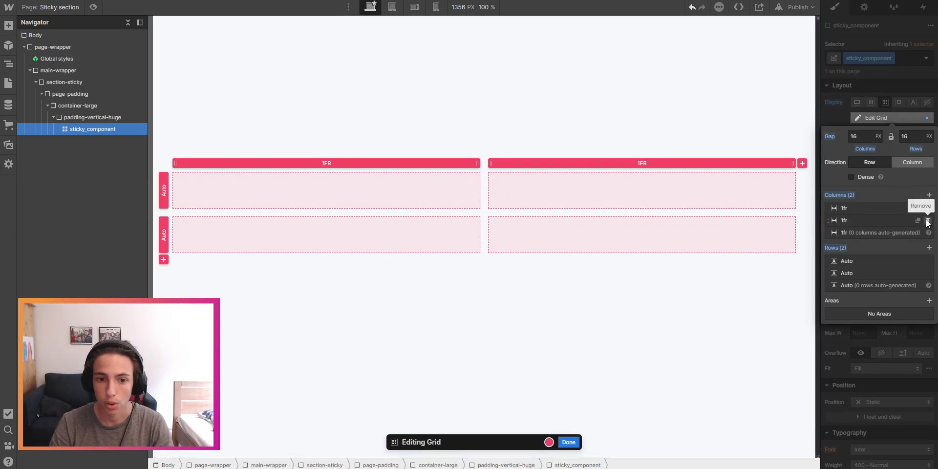
pyautogui.click(928, 274)
pyautogui.click(846, 149)
pyautogui.write('1')
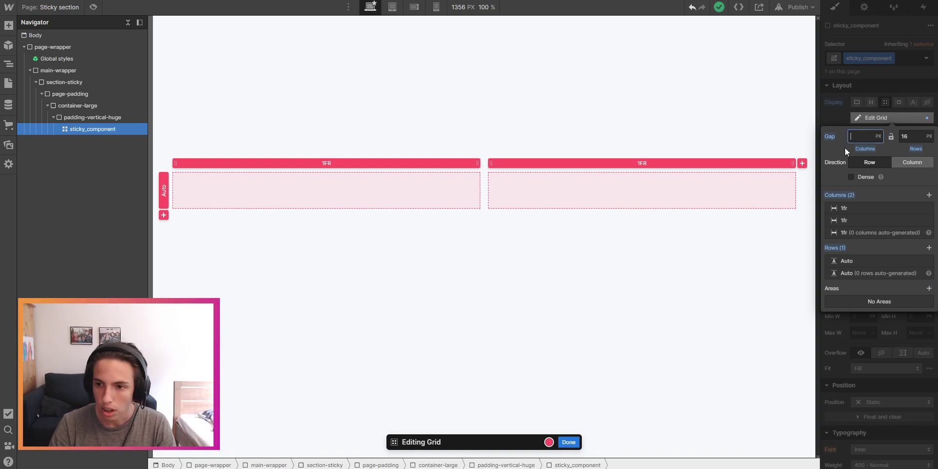
pyautogui.write('4rem')
pyautogui.click(915, 138)
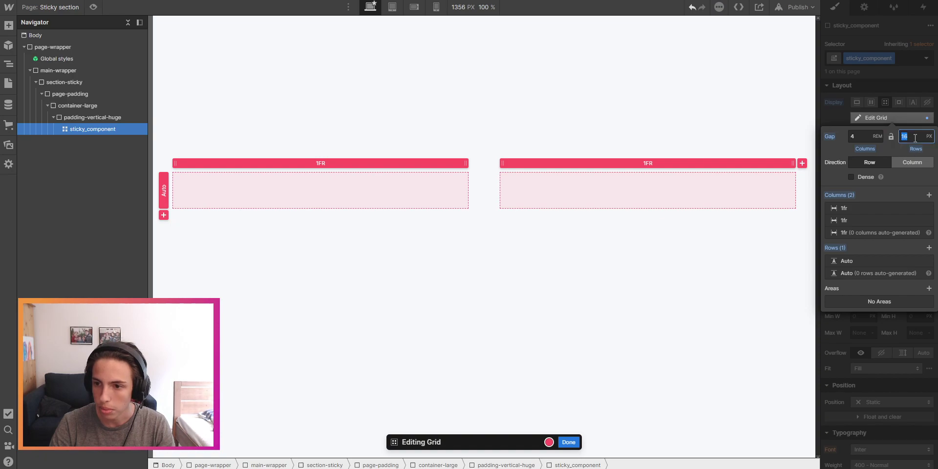
pyautogui.write('1rem')
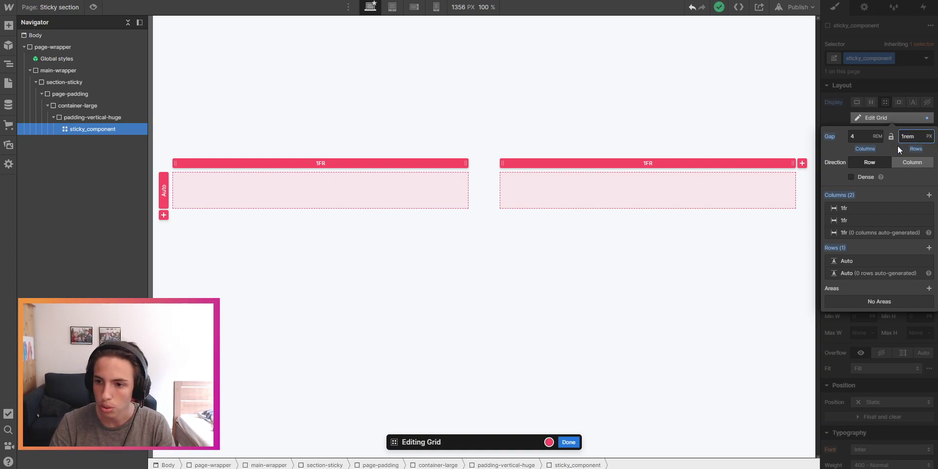
pyautogui.press('Return')
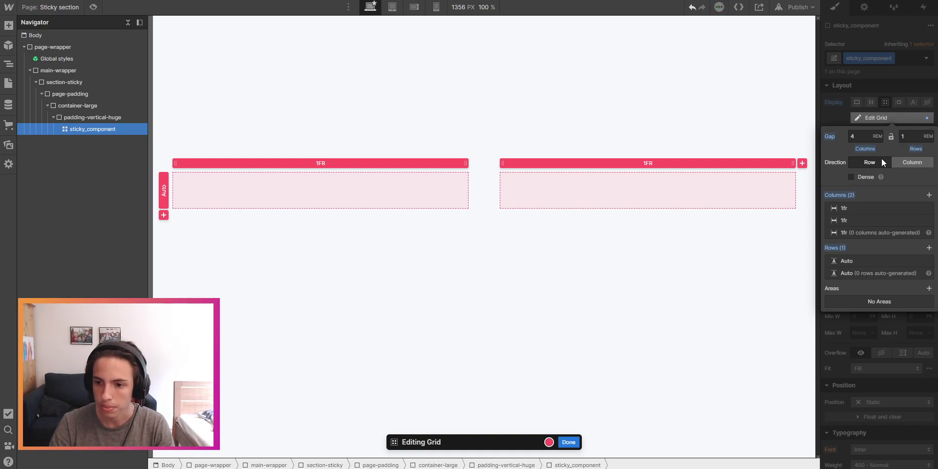
# Finish the grid edit and set sticky_component's position to Relative.
pyautogui.click(569, 442)
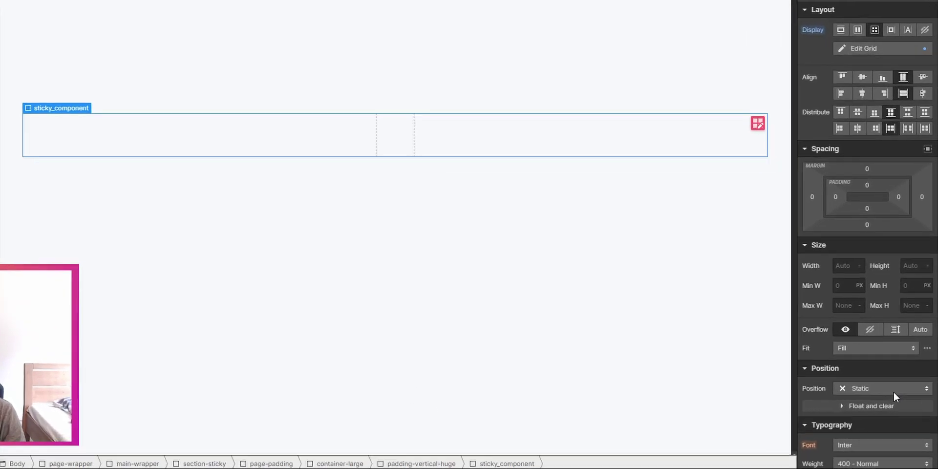
pyautogui.click(914, 403)
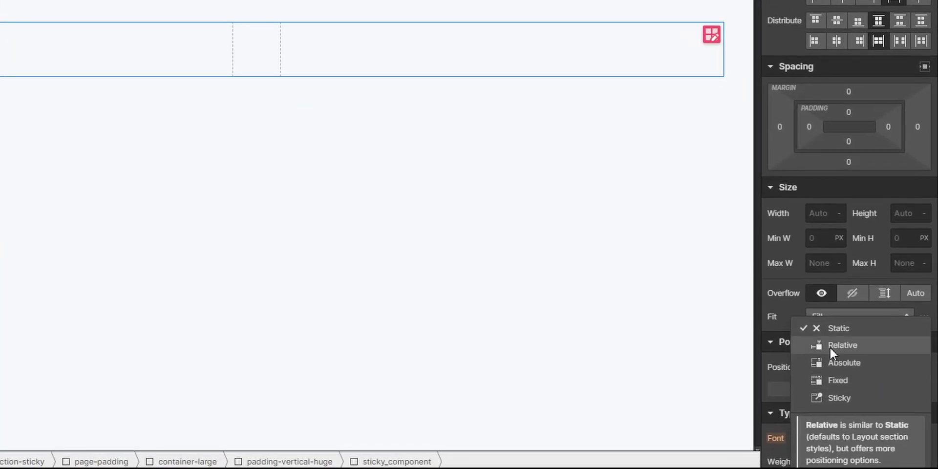
pyautogui.click(842, 346)
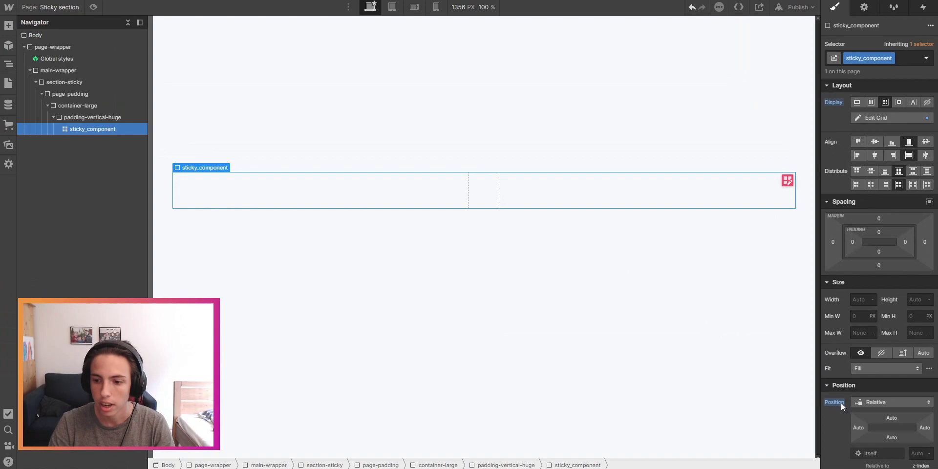
pyautogui.scroll(-2, 840, 402)
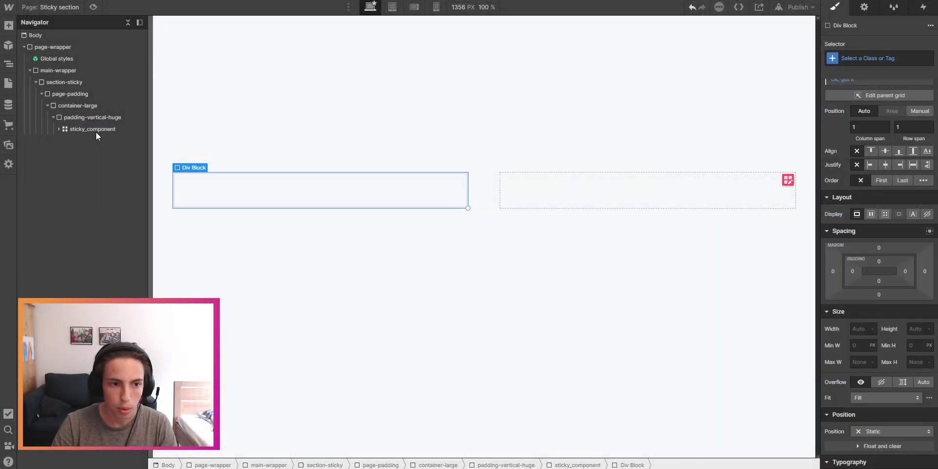
# Duplicate the grid's div block and give the first one the class sticky_content-left.
pyautogui.click(59, 129)
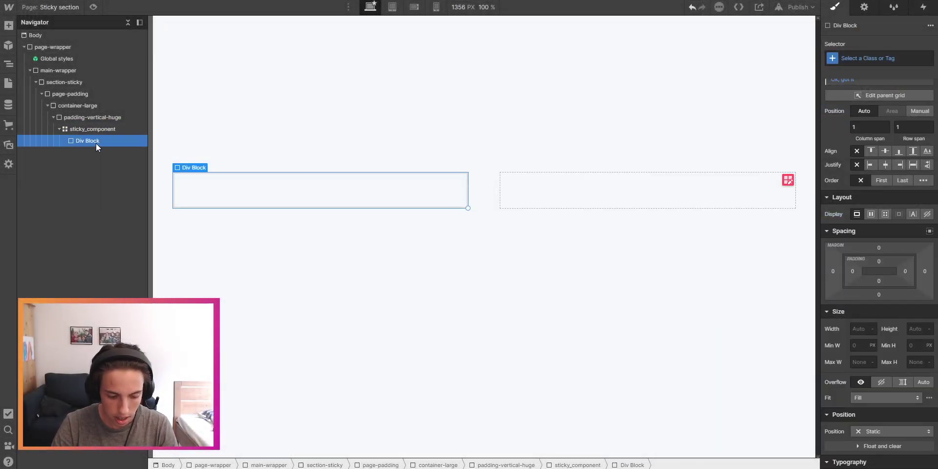
pyautogui.hotkey('ctrl', 'v')
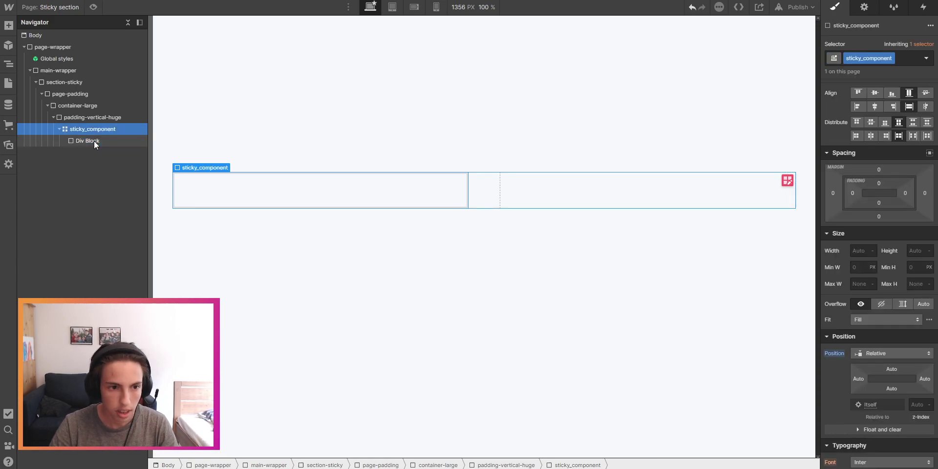
pyautogui.click(110, 142)
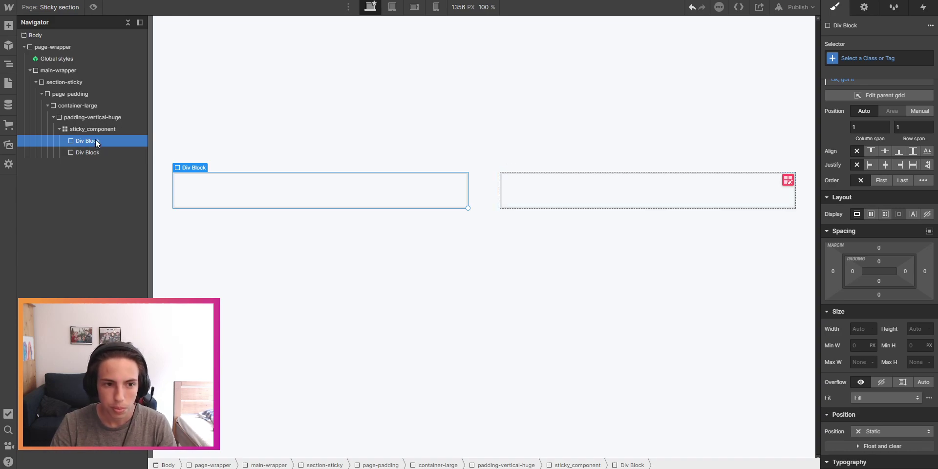
pyautogui.hotkey('ctrl', 'Return')
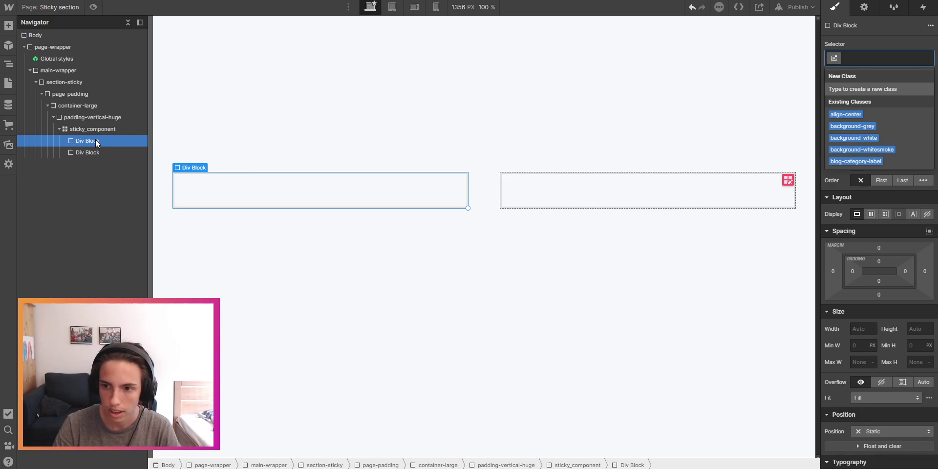
pyautogui.write('sticky')
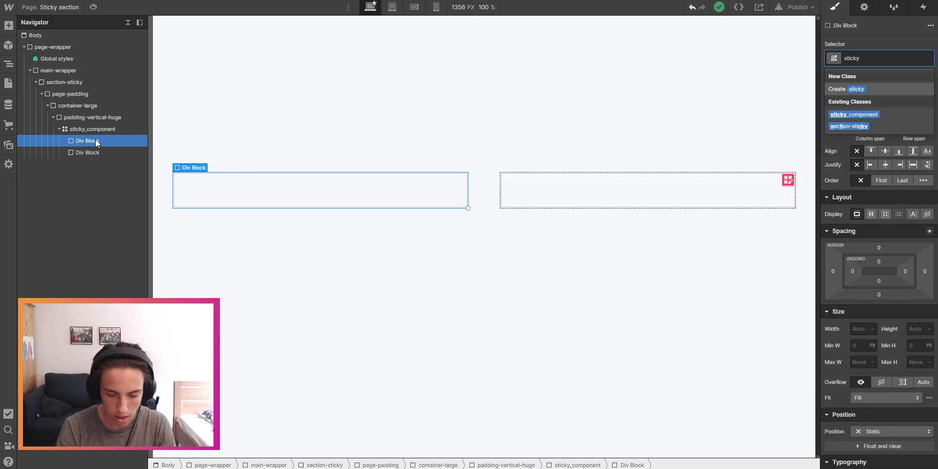
pyautogui.write('_')
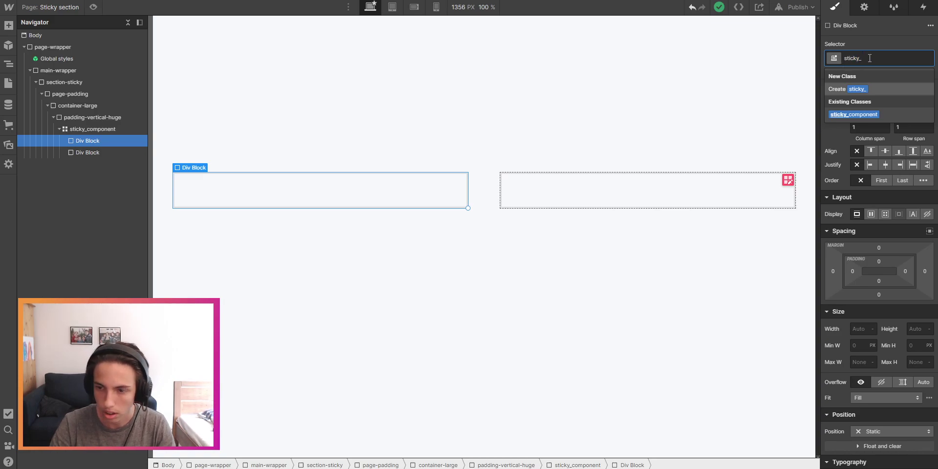
pyautogui.write('conten')
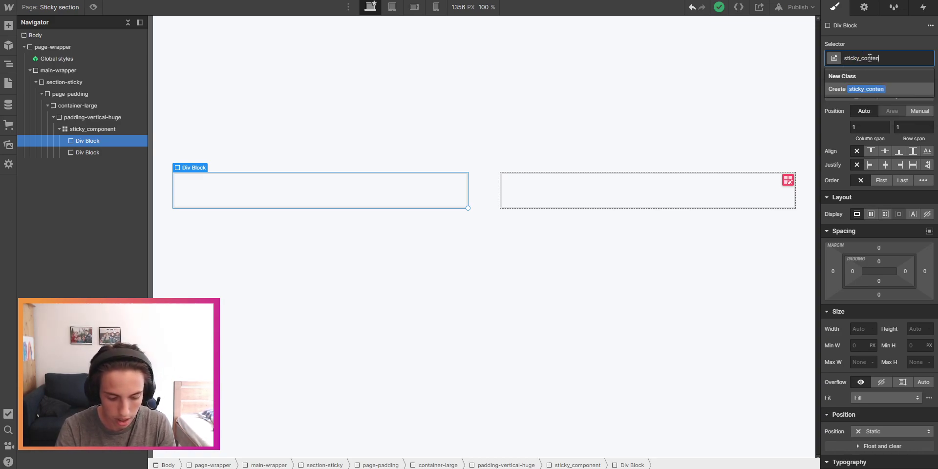
pyautogui.write('t-left')
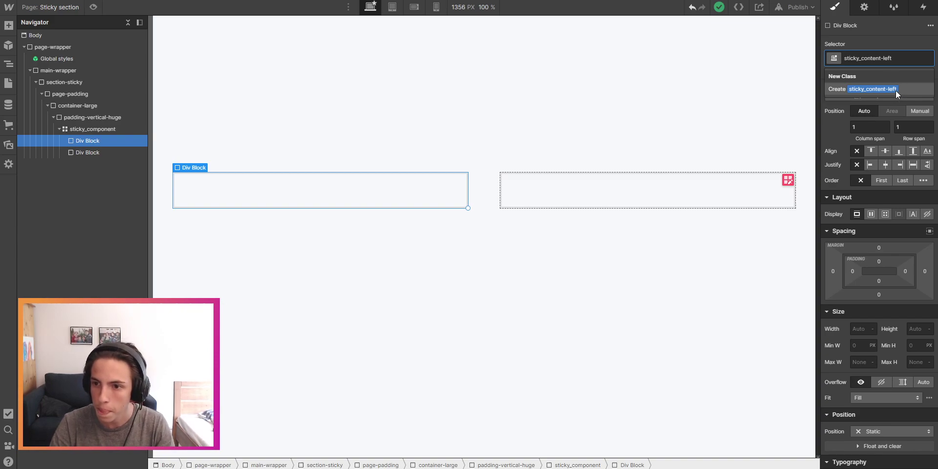
pyautogui.click(895, 90)
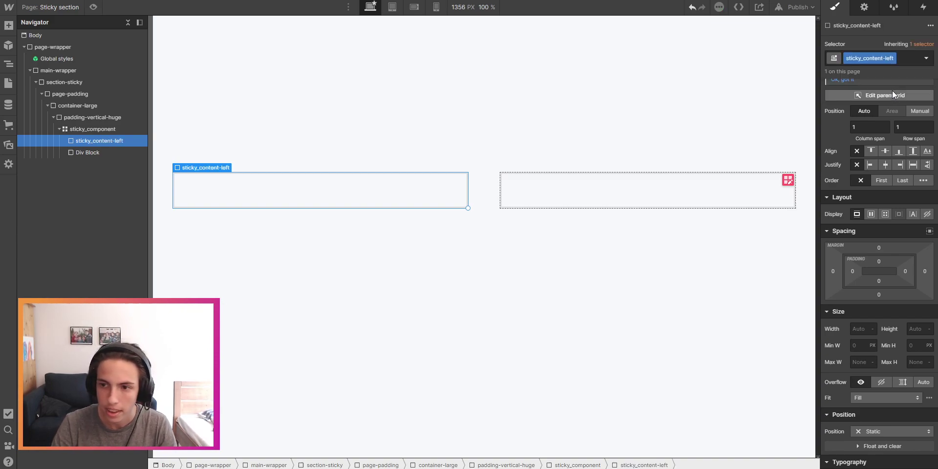
# Give the second div block the class sticky_content-right.
pyautogui.click(117, 153)
pyautogui.hotkey('ctrl', 'Return')
pyautogui.write('sticky_')
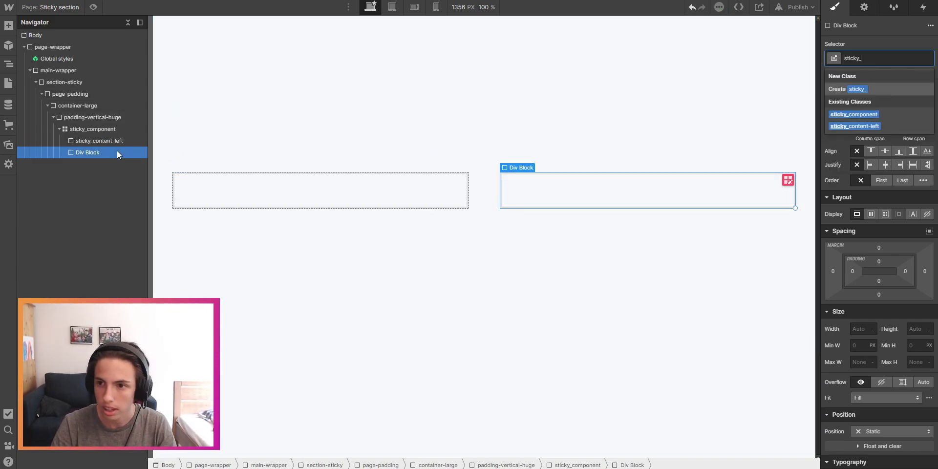
pyautogui.write('content-')
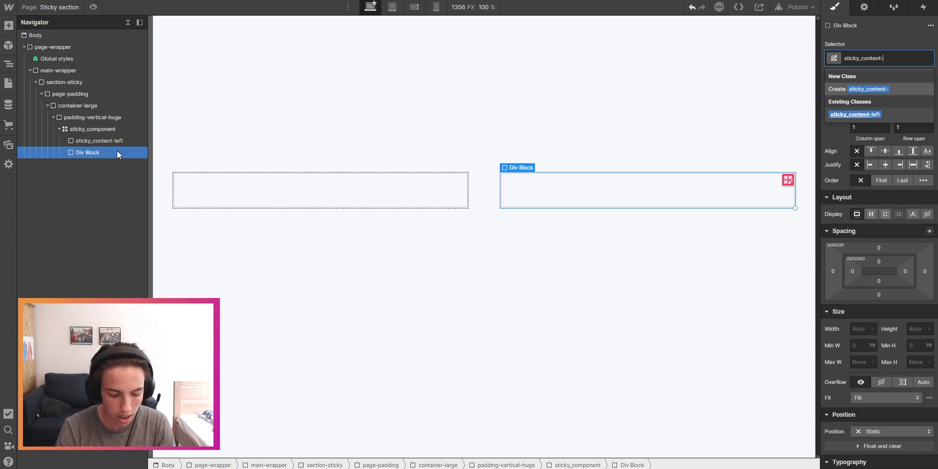
pyautogui.write('right')
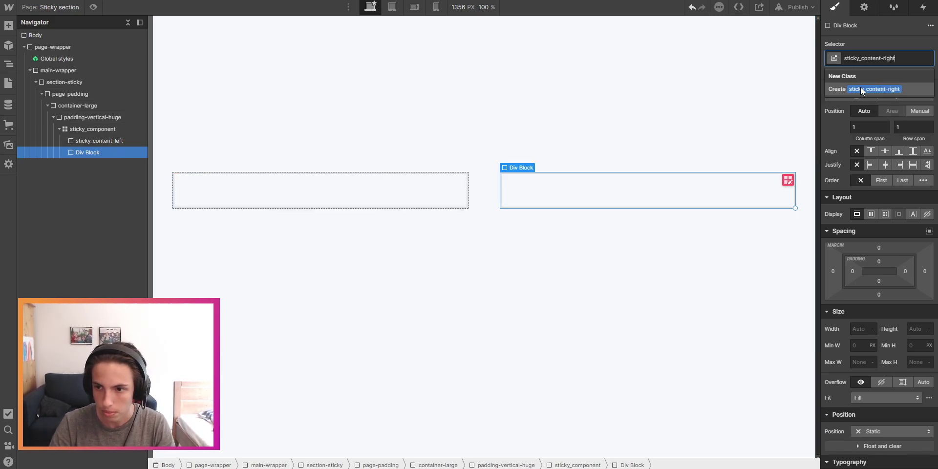
pyautogui.click(861, 88)
pyautogui.click(327, 199)
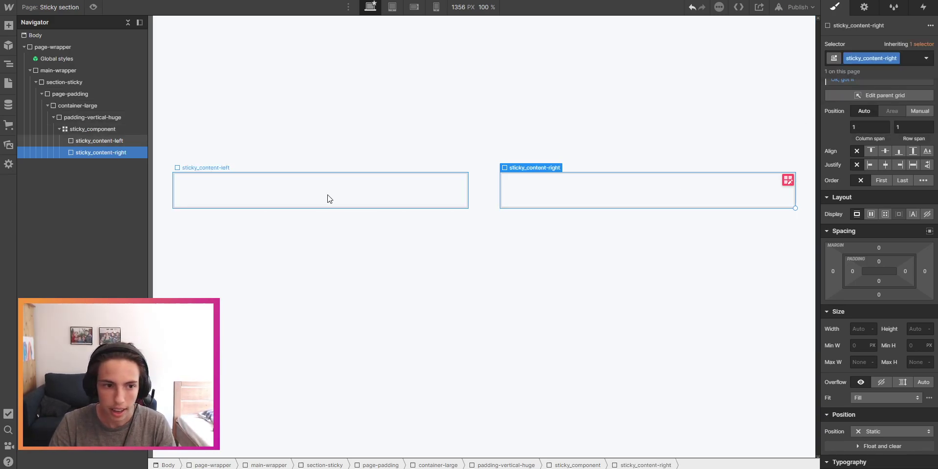
pyautogui.click(108, 153)
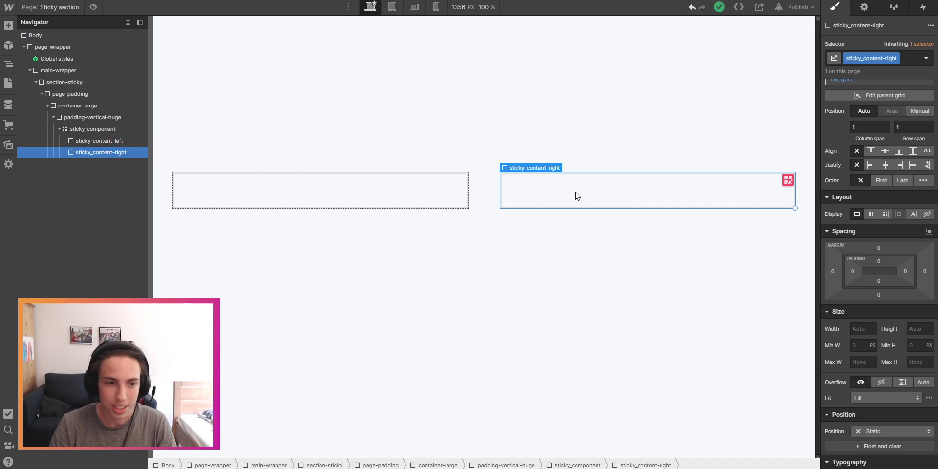
# Add a Div Block inside the right column and give it the class sticky_item.
pyautogui.hotkey('ctrl', 'k')
pyautogui.write('div')
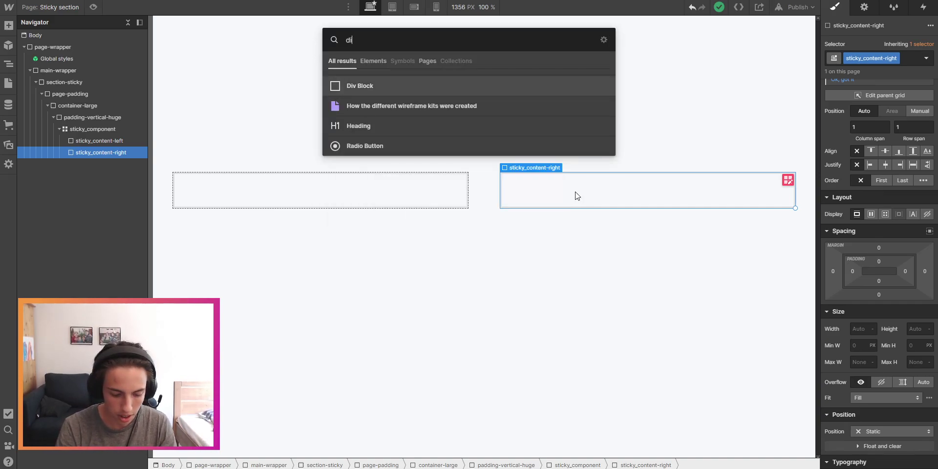
pyautogui.click(464, 86)
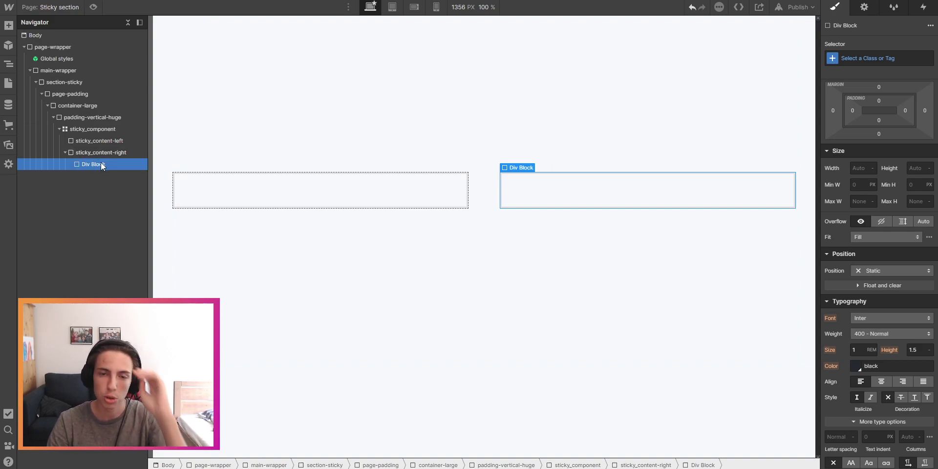
pyautogui.click(870, 58)
pyautogui.write('sticky_')
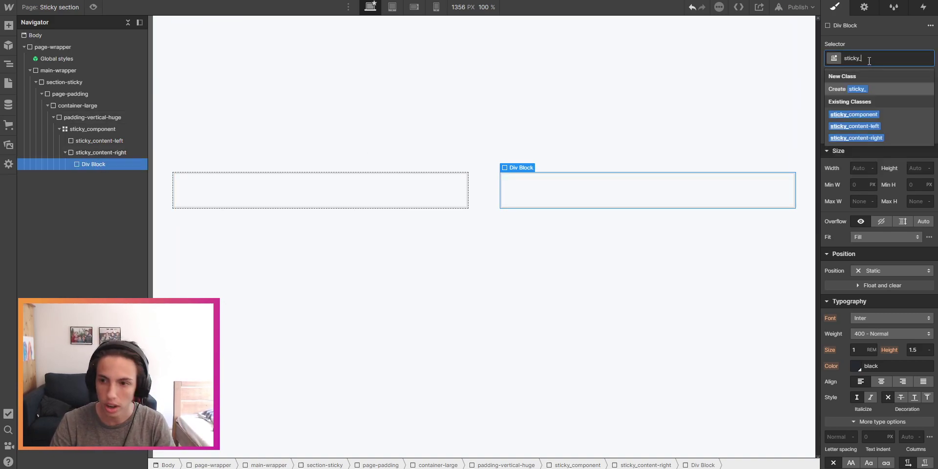
pyautogui.write('item')
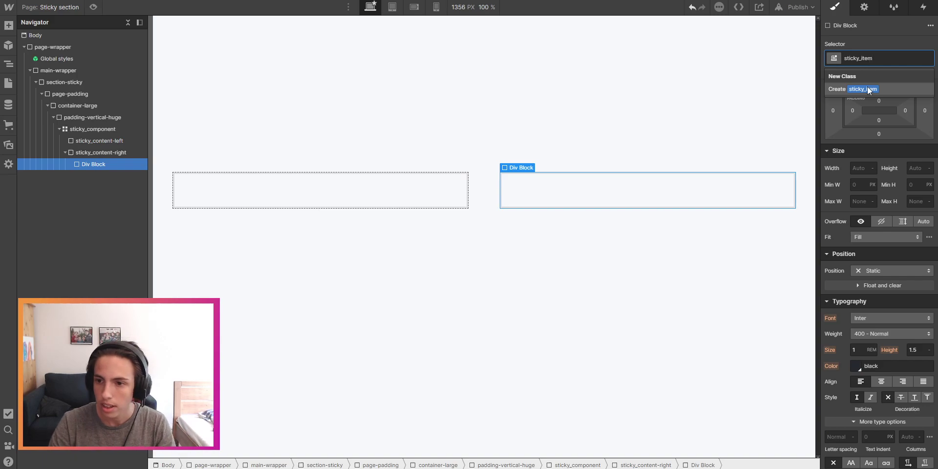
pyautogui.click(868, 89)
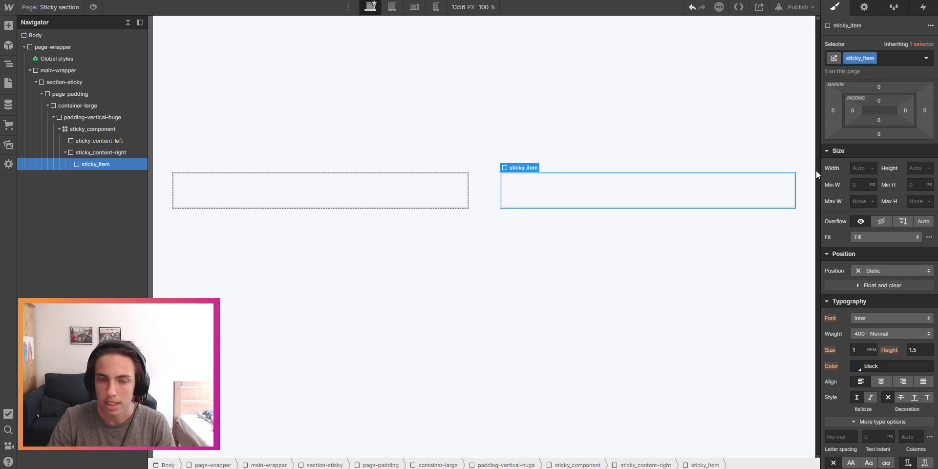
# Pad the sticky_item card 2rem on its left, top and right sides.
pyautogui.click(853, 113)
pyautogui.write('2')
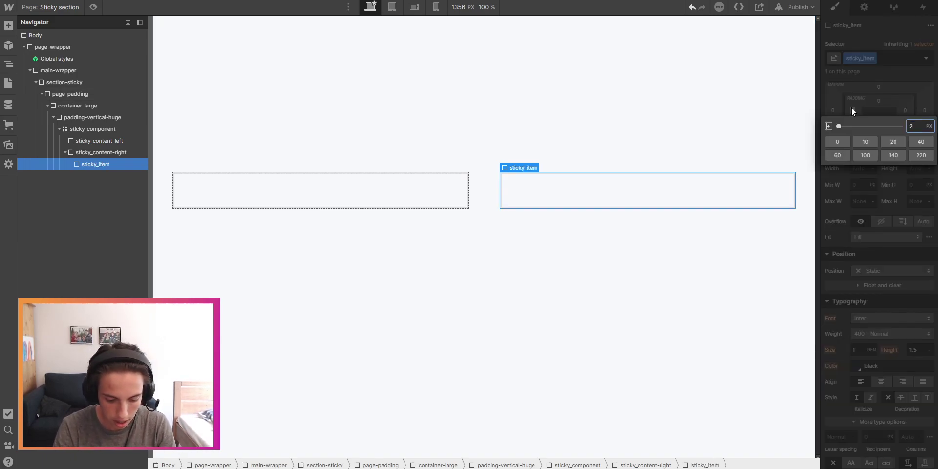
pyautogui.write('vw')
pyautogui.press('Return')
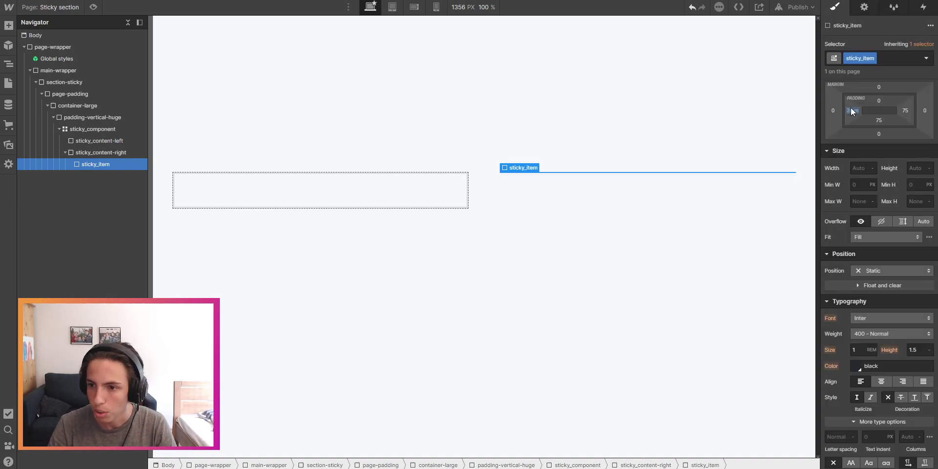
pyautogui.click(879, 100)
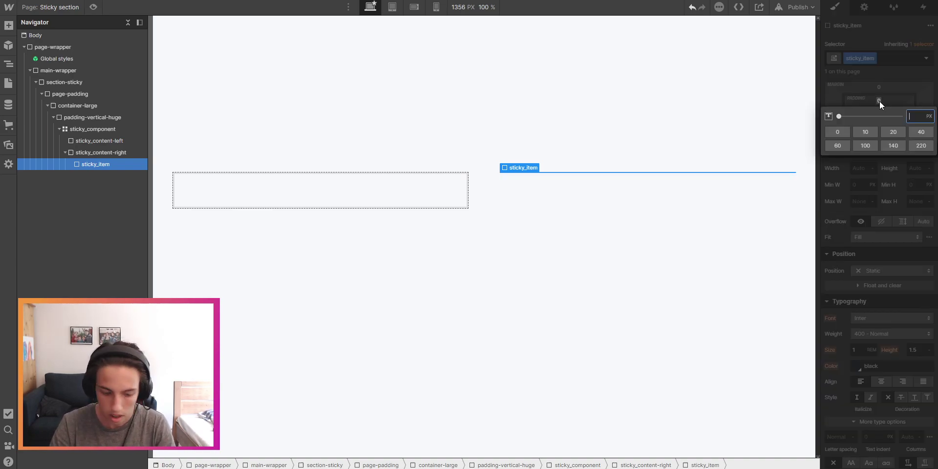
pyautogui.write('2rem')
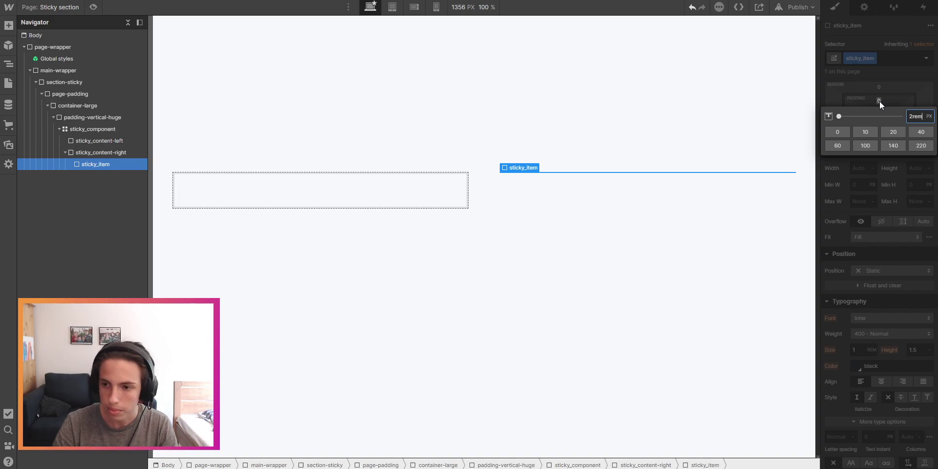
pyautogui.press('Return')
pyautogui.click(904, 111)
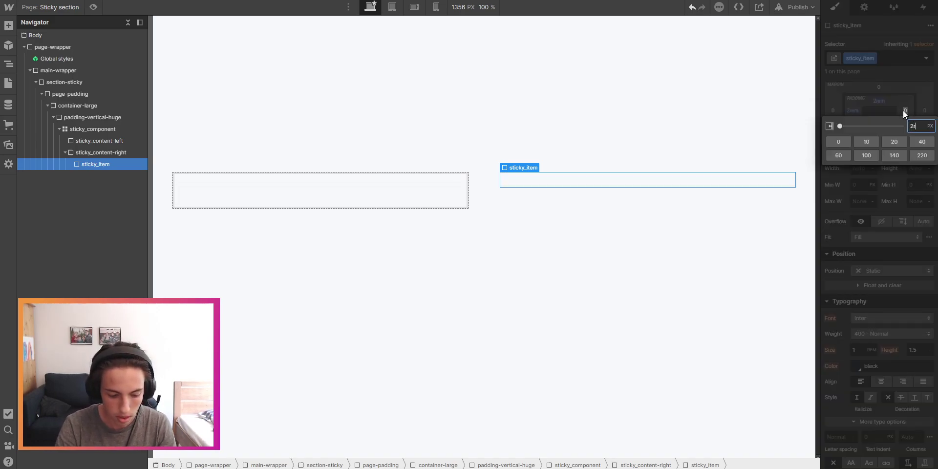
pyautogui.write('2rem')
pyautogui.press('Return')
pyautogui.click(879, 120)
# Finish the 2rem bottom padding and give the card a 0.2rem radius and 1px Border-colour border.
pyautogui.write('2rem')
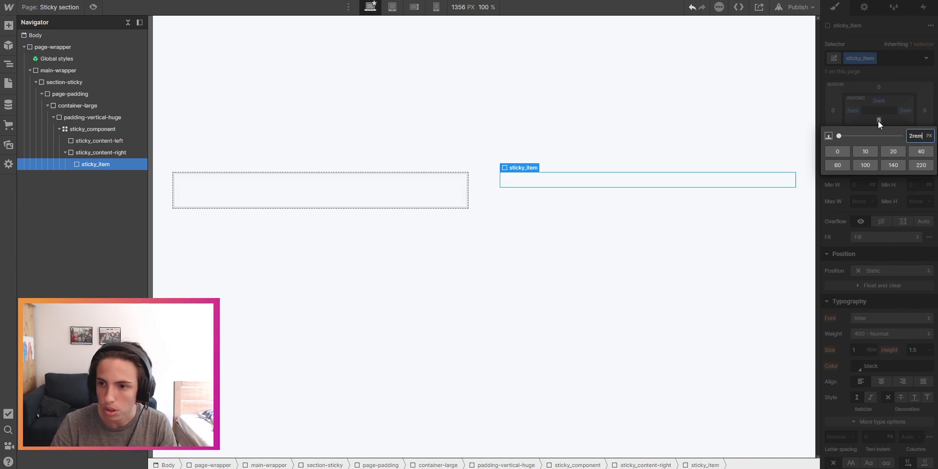
pyautogui.press('Return')
pyautogui.scroll(-6, 906, 254)
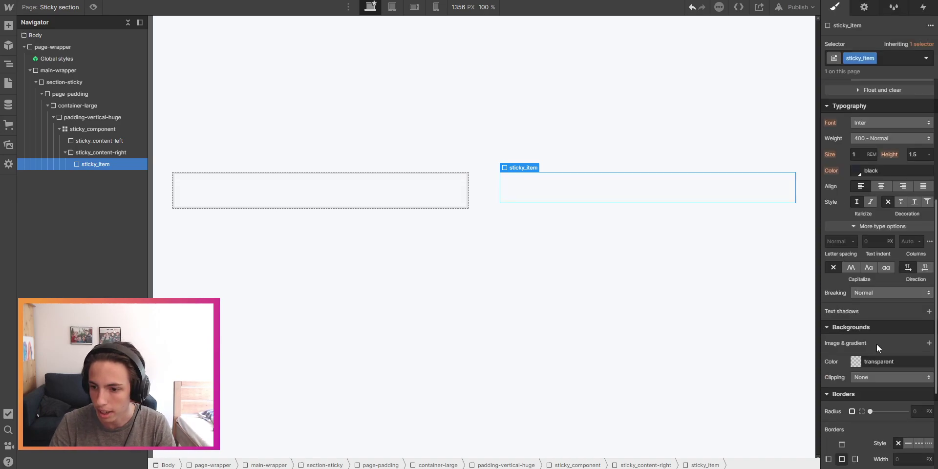
pyautogui.click(917, 312)
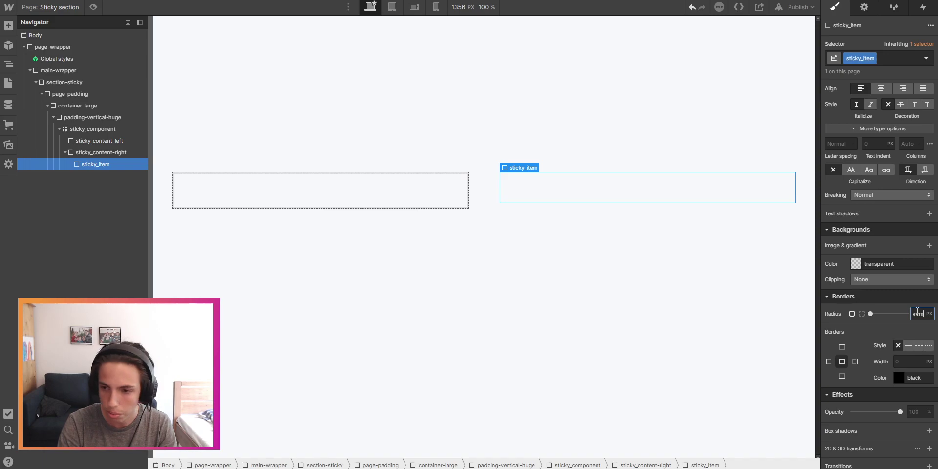
pyautogui.click(912, 362)
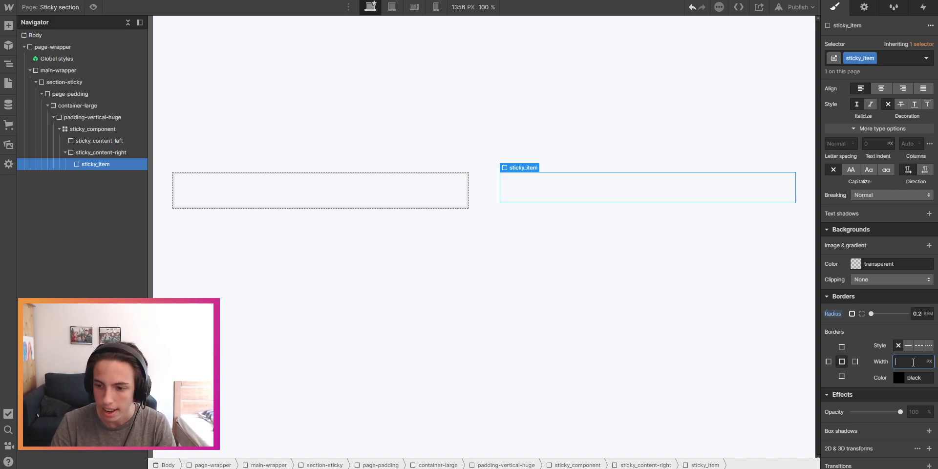
pyautogui.click(898, 377)
pyautogui.click(880, 377)
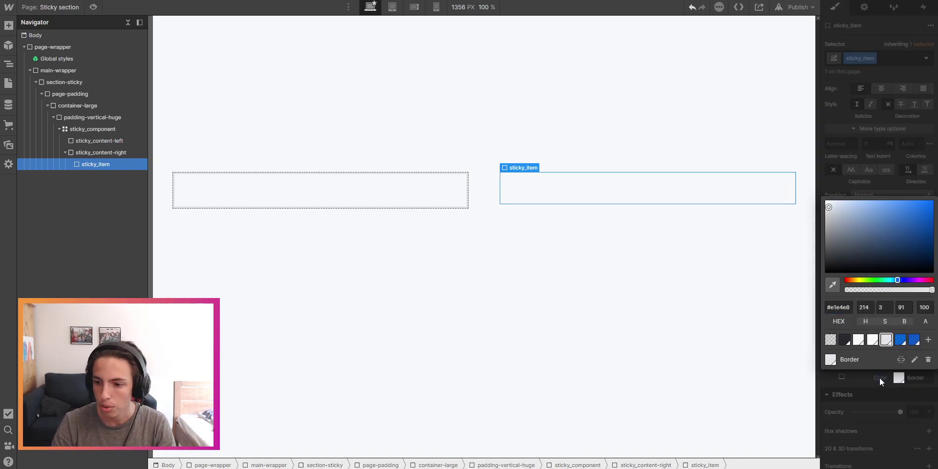
pyautogui.press('Escape')
pyautogui.scroll(7, 890, 367)
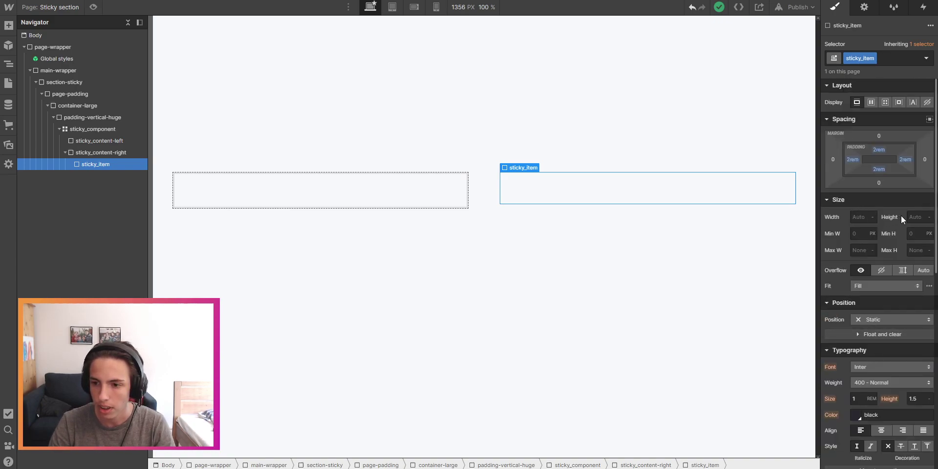
# Give the sticky_item card a 20rem minimum height and flex display.
pyautogui.click(913, 233)
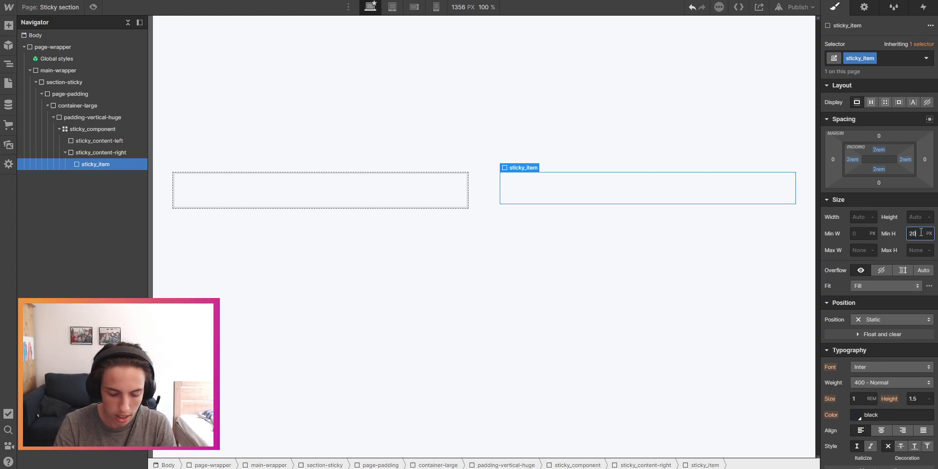
pyautogui.write('20rem')
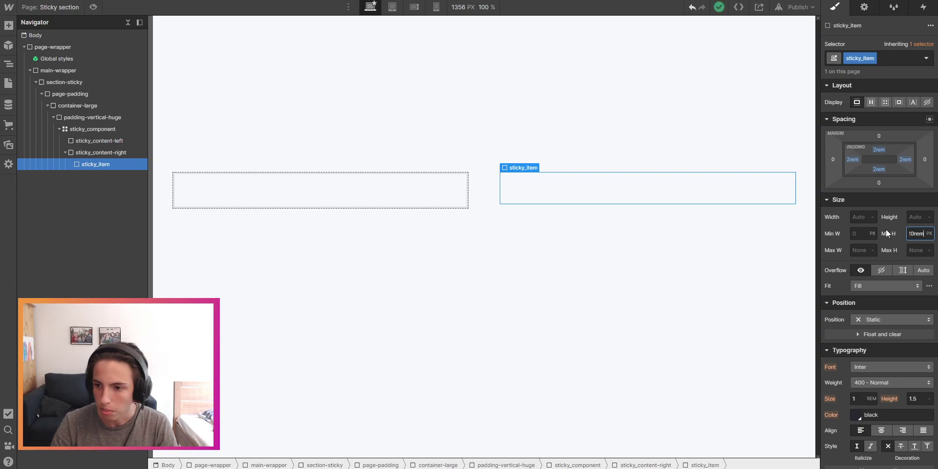
pyautogui.press('Return')
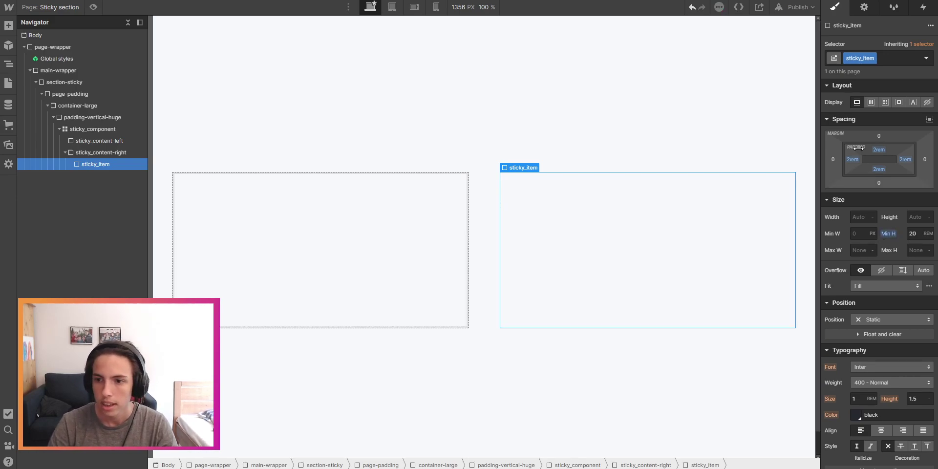
pyautogui.click(870, 102)
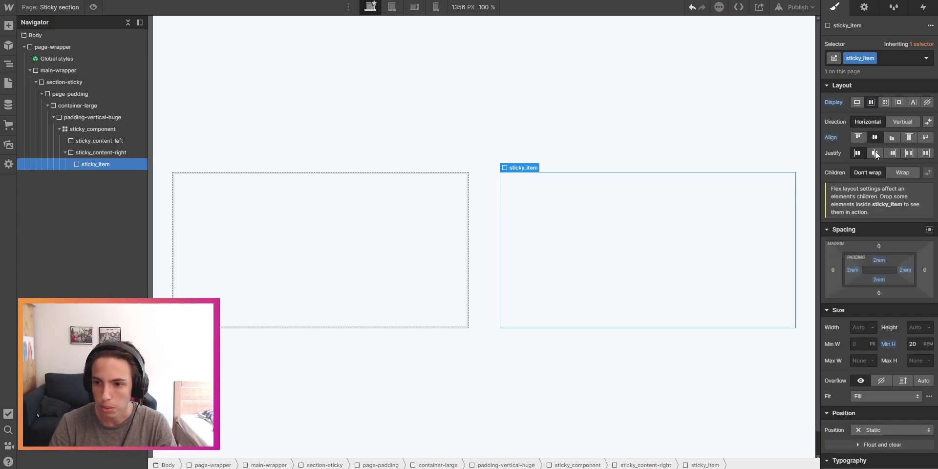
pyautogui.scroll(-2, 904, 312)
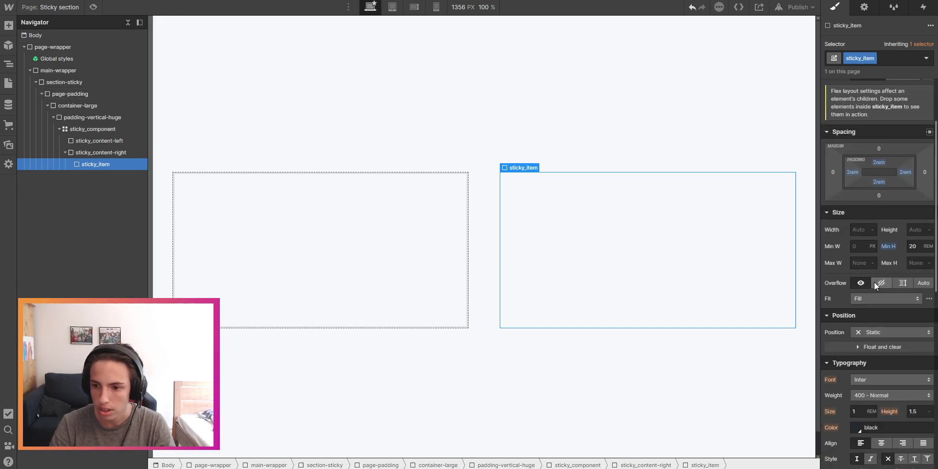
pyautogui.scroll(-3, 874, 259)
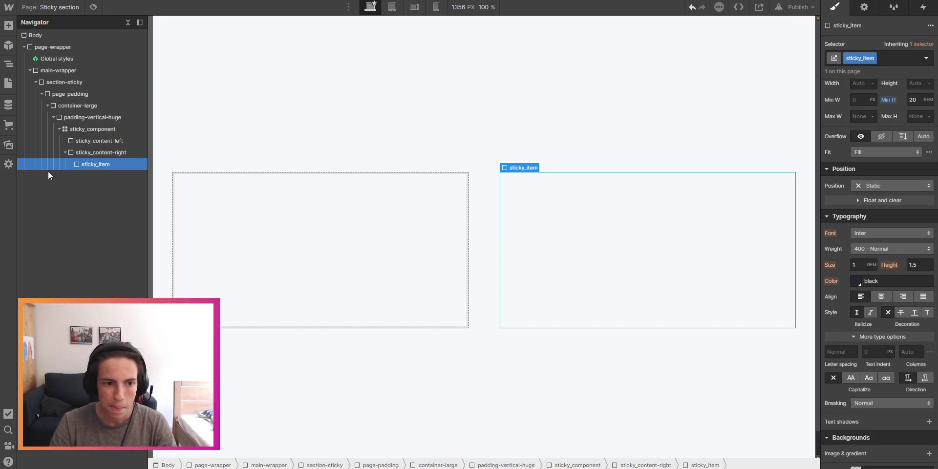
# Paste more sticky_item copies into sticky_content-right so five cards stack in the column.
pyautogui.press('Up')
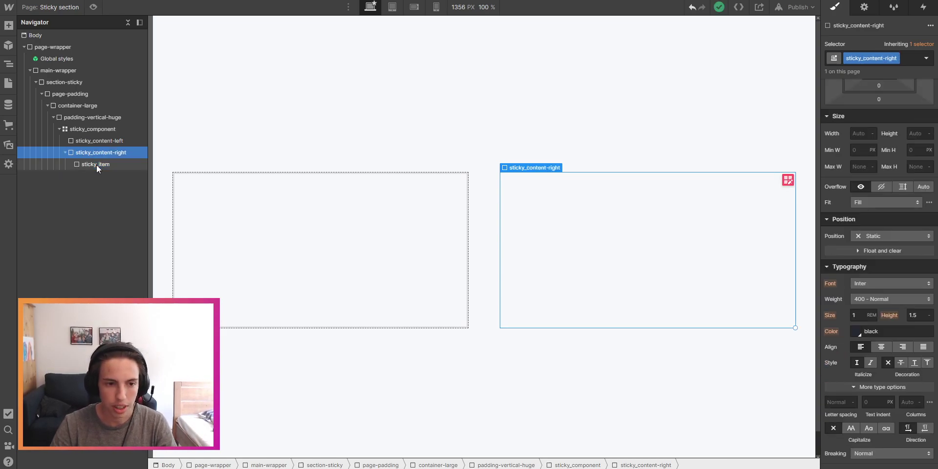
pyautogui.hotkey('ctrl', 'v')
pyautogui.hotkey('ctrl', 'v')
pyautogui.hotkey('ctrl', 'v')
pyautogui.hotkey('ctrl', 'v')
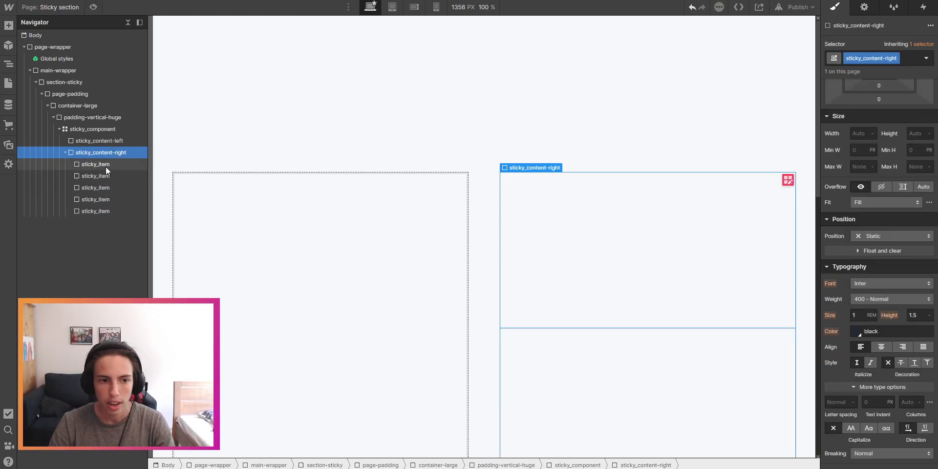
pyautogui.click(105, 165)
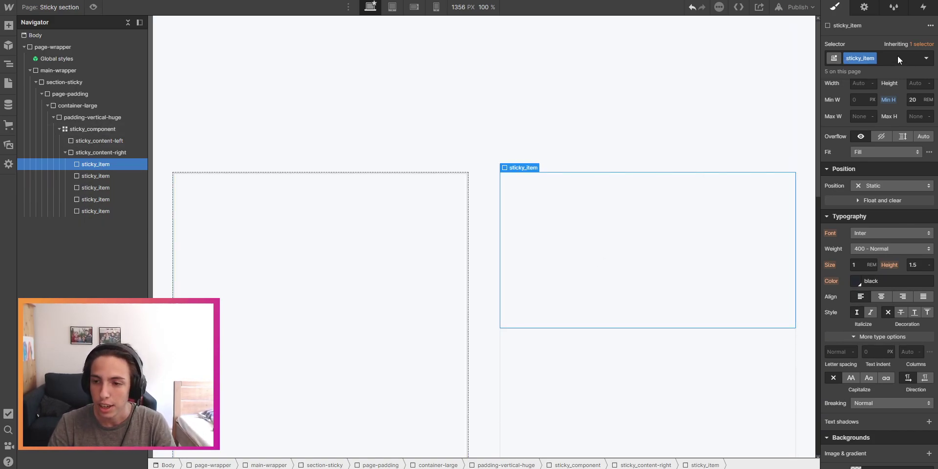
# Make the sticky_item cards position Sticky with a 30% top offset.
pyautogui.scroll(2, 890, 220)
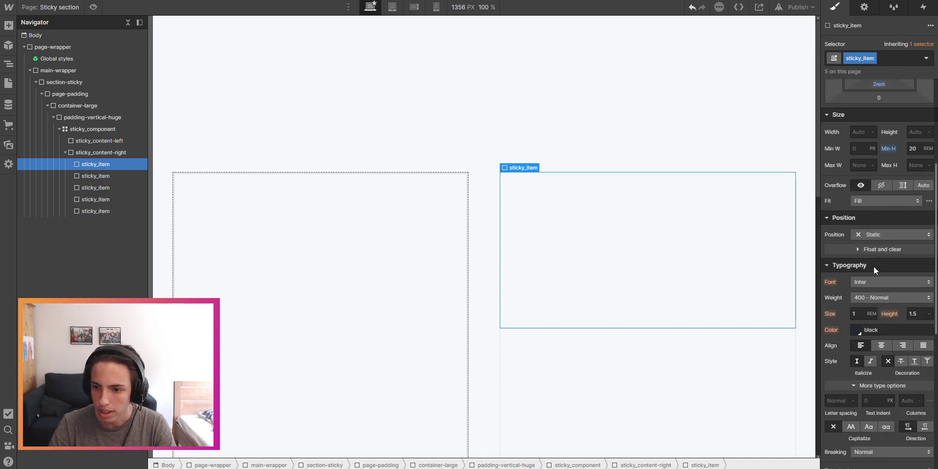
pyautogui.click(881, 235)
pyautogui.scroll(2, 875, 273)
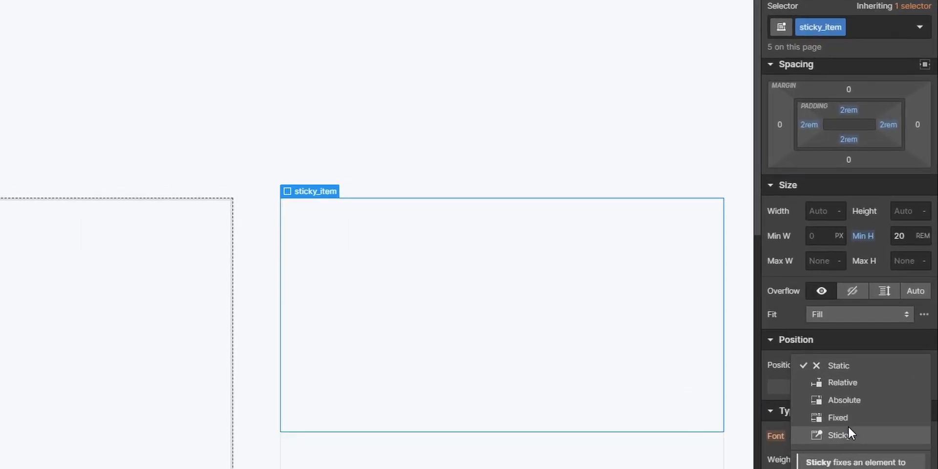
pyautogui.click(849, 429)
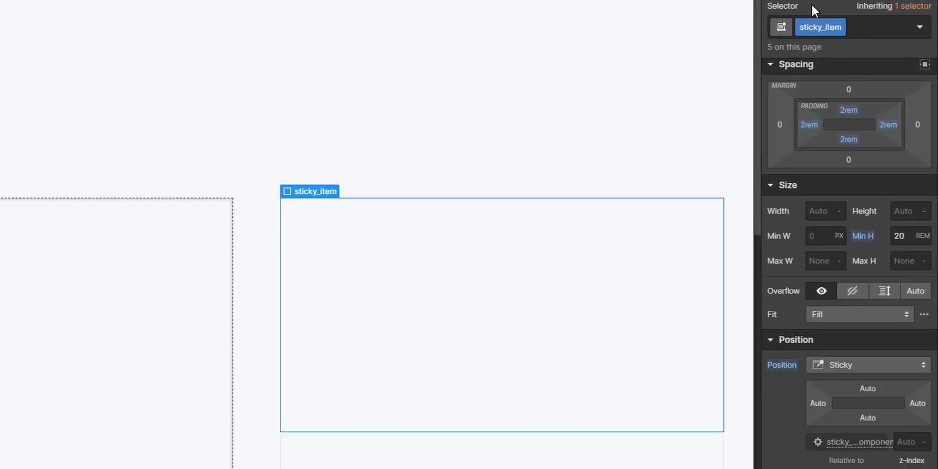
pyautogui.click(868, 387)
pyautogui.write('30%')
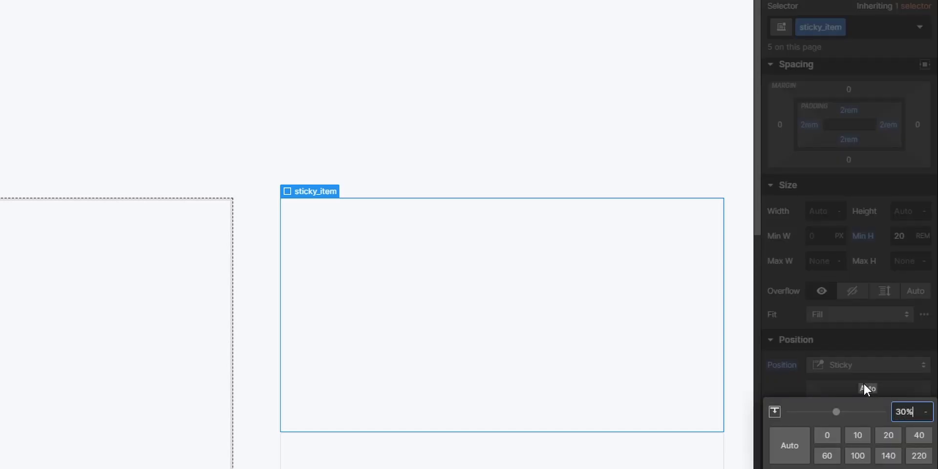
pyautogui.press('Return')
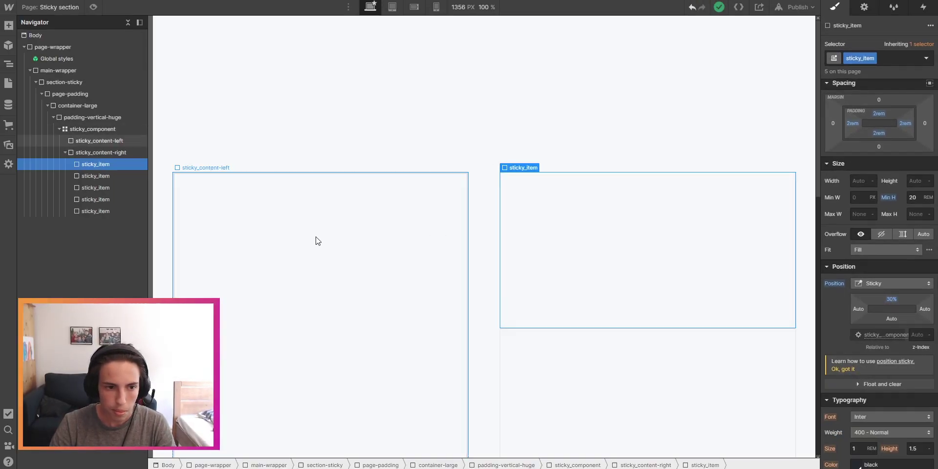
# Give the second card combo class 2 with a 32% top offset.
pyautogui.click(93, 173)
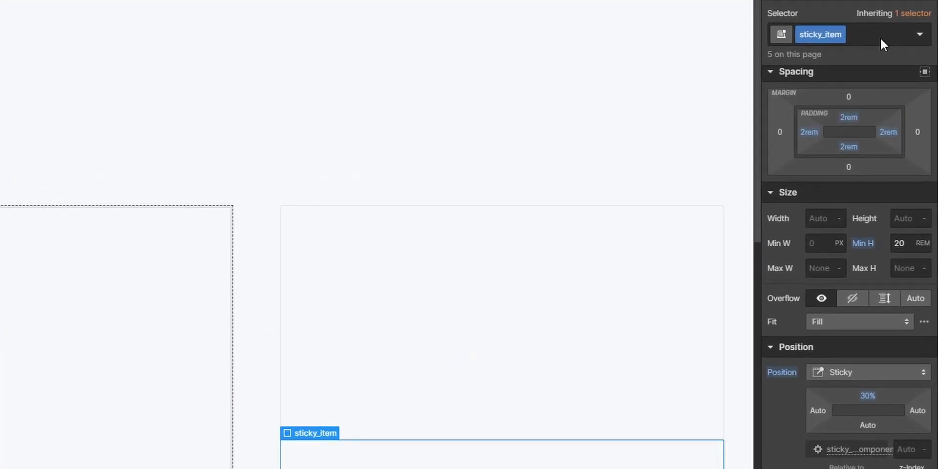
pyautogui.click(880, 37)
pyautogui.write('2')
pyautogui.click(821, 79)
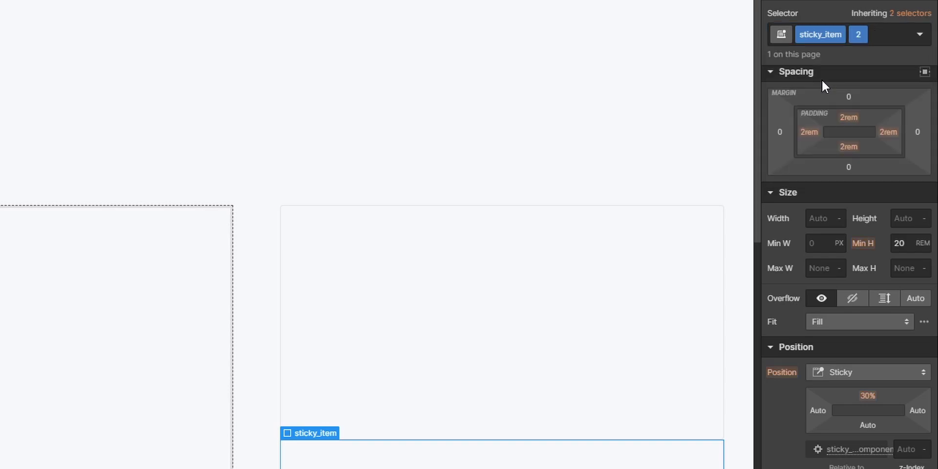
pyautogui.click(863, 393)
pyautogui.write('32')
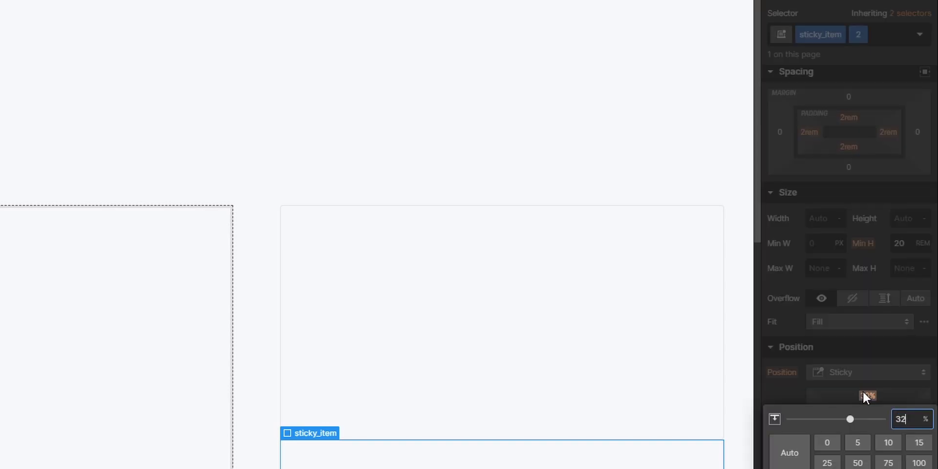
pyautogui.press('Return')
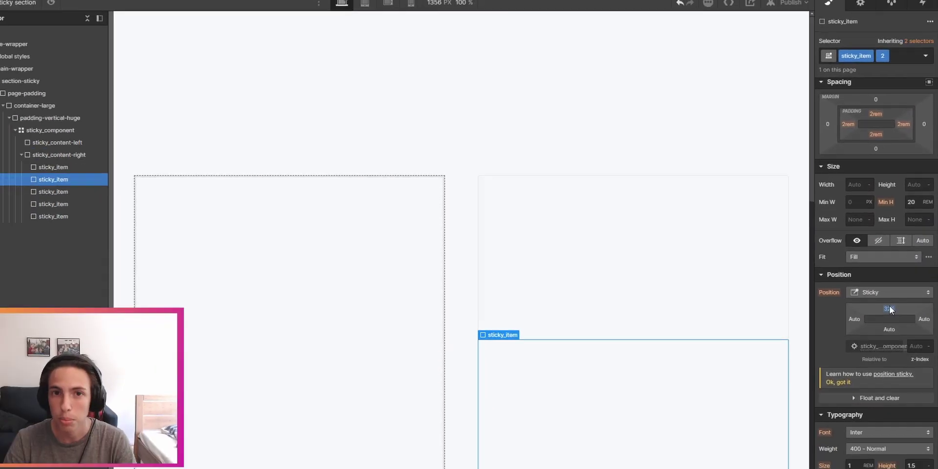
# Give the third card combo class 3 with a 34% top offset.
pyautogui.scroll(-3, 574, 295)
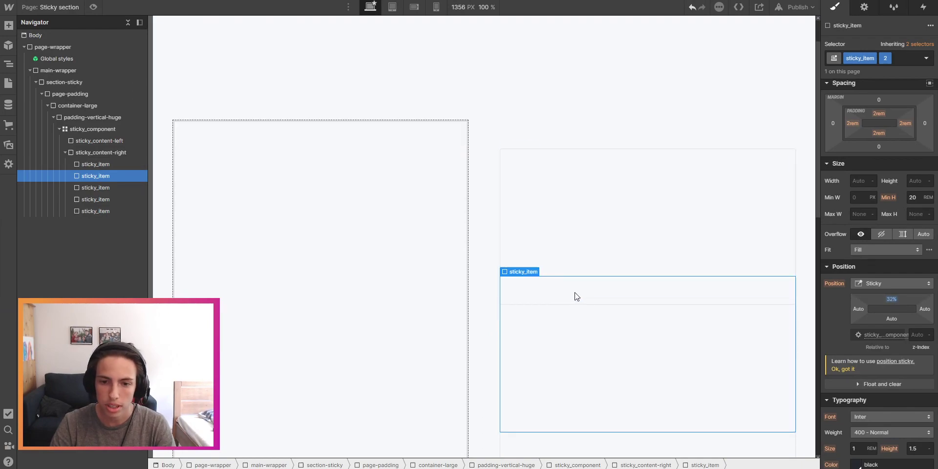
pyautogui.click(594, 360)
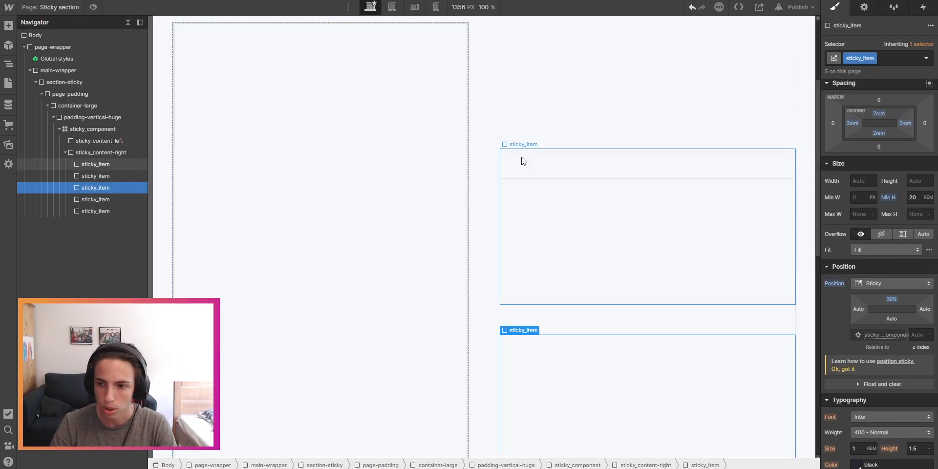
pyautogui.click(894, 58)
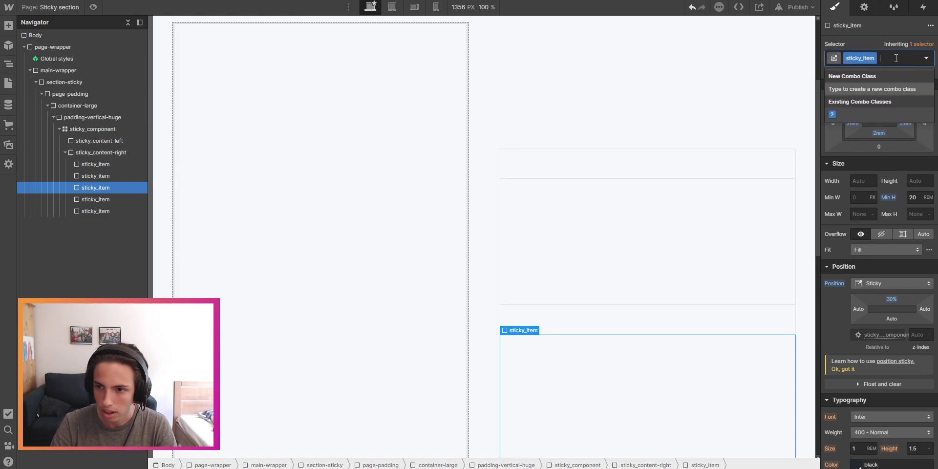
pyautogui.click(854, 93)
pyautogui.click(891, 299)
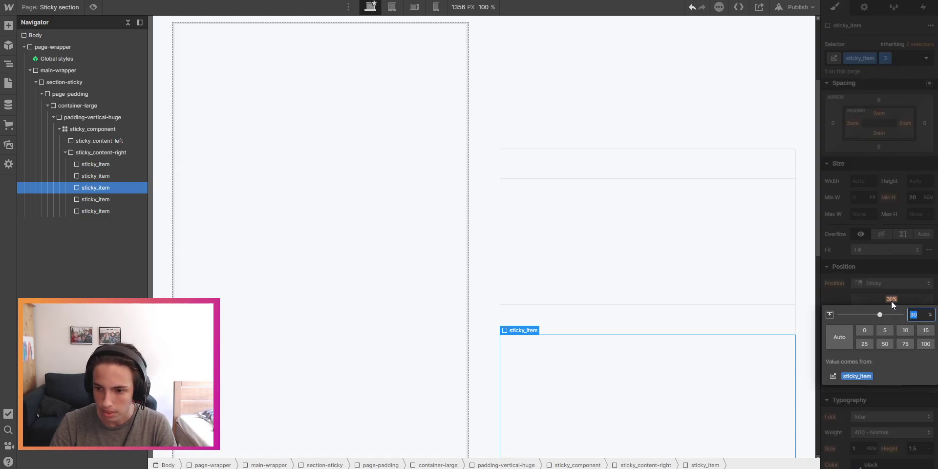
pyautogui.write('34')
pyautogui.press('Return')
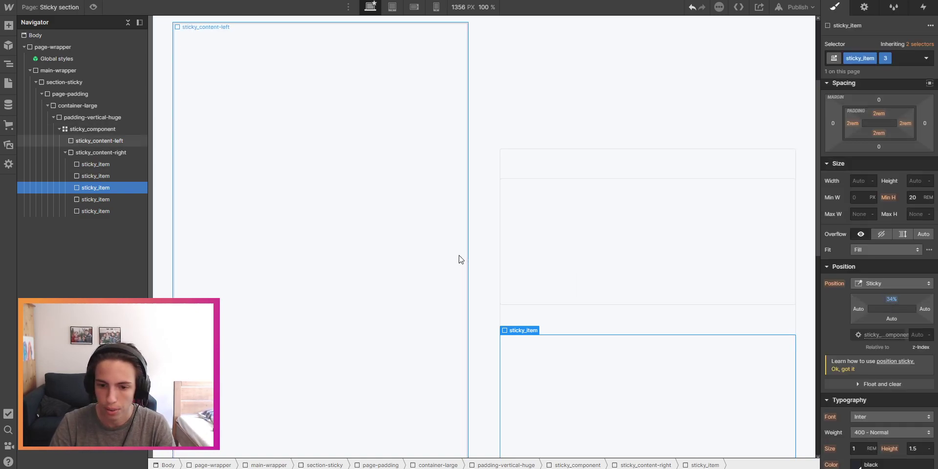
# Give the fourth card combo class 4 with a 36% top offset.
pyautogui.click(94, 195)
pyautogui.click(894, 59)
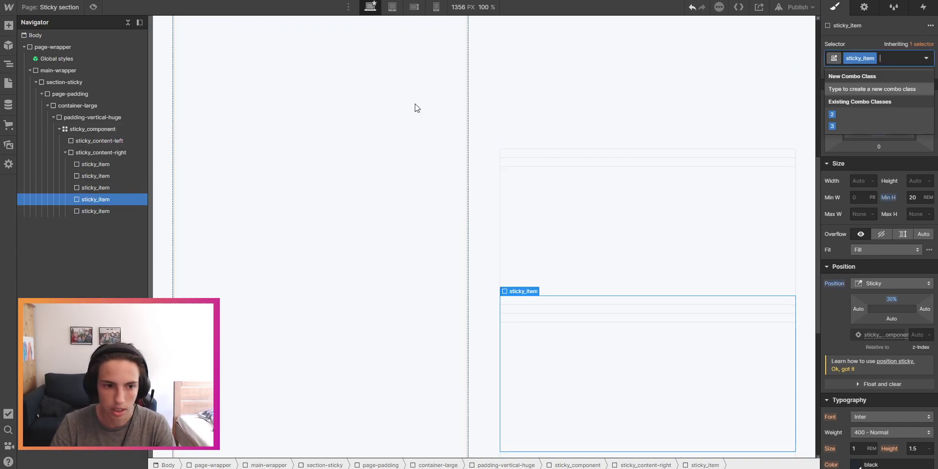
pyautogui.write('4')
pyautogui.click(889, 89)
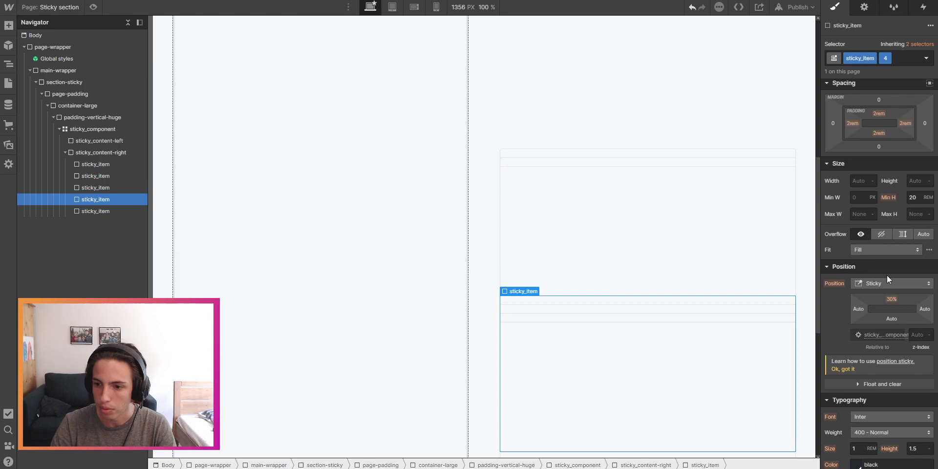
pyautogui.click(890, 300)
pyautogui.write('36')
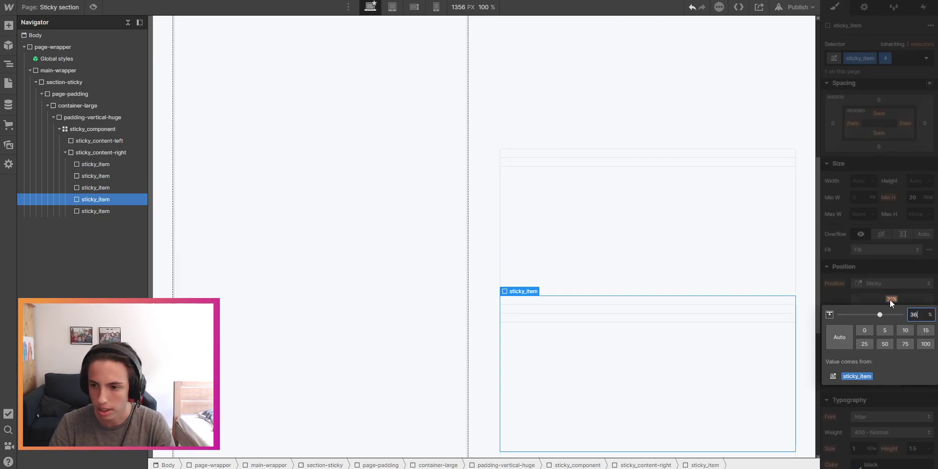
pyautogui.press('Return')
# Give the fifth card combo class 5 with a 38% top offset.
pyautogui.click(103, 215)
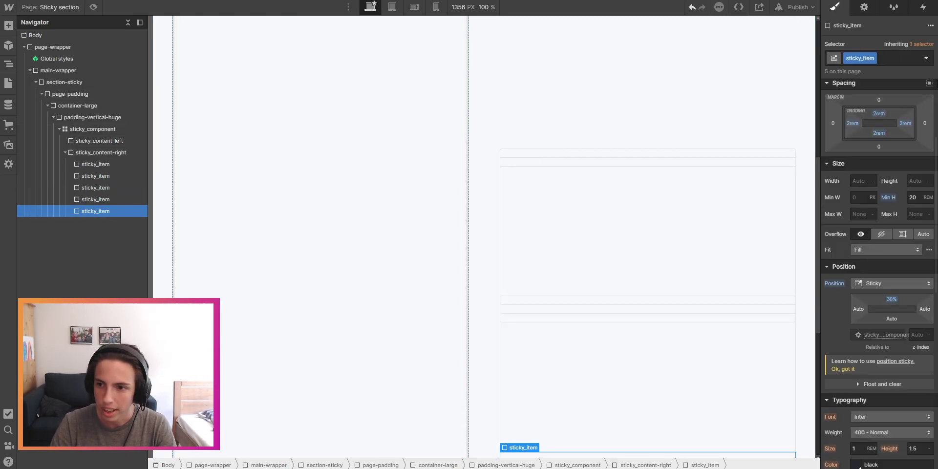
pyautogui.click(898, 57)
pyautogui.write('5')
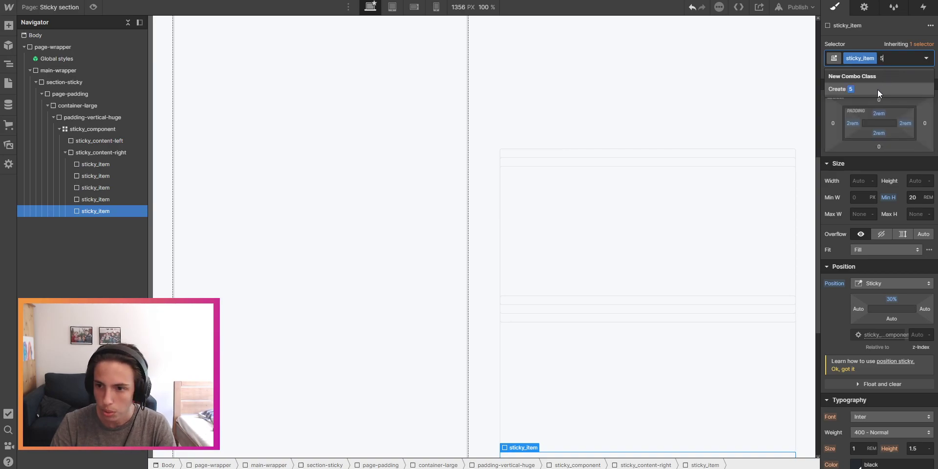
pyautogui.click(877, 89)
pyautogui.click(886, 299)
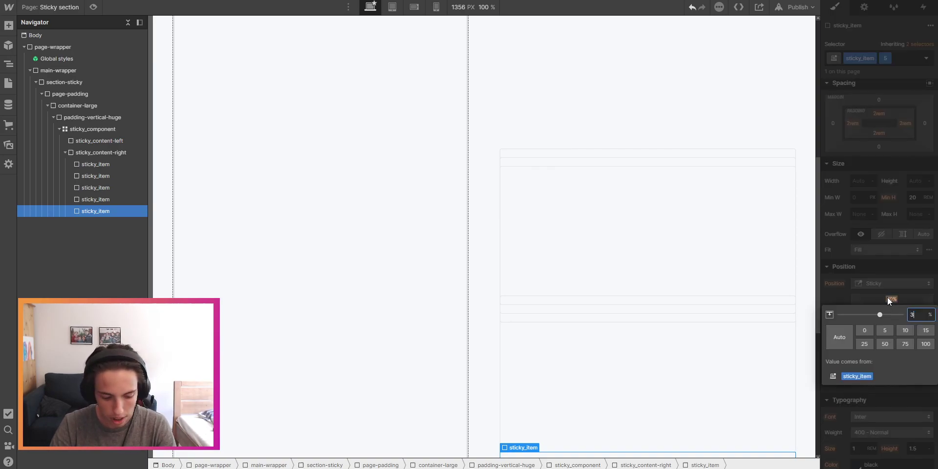
pyautogui.write('38')
pyautogui.press('Return')
pyautogui.scroll(5, 596, 303)
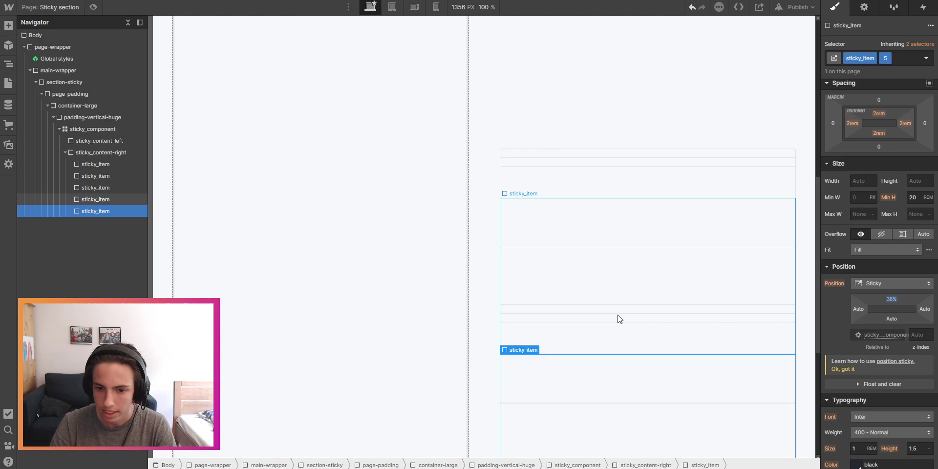
pyautogui.scroll(-5, 611, 264)
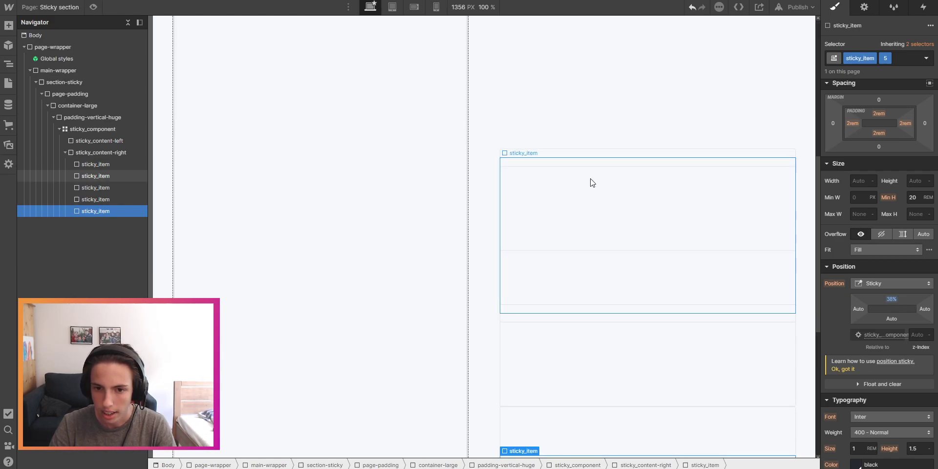
pyautogui.click(93, 7)
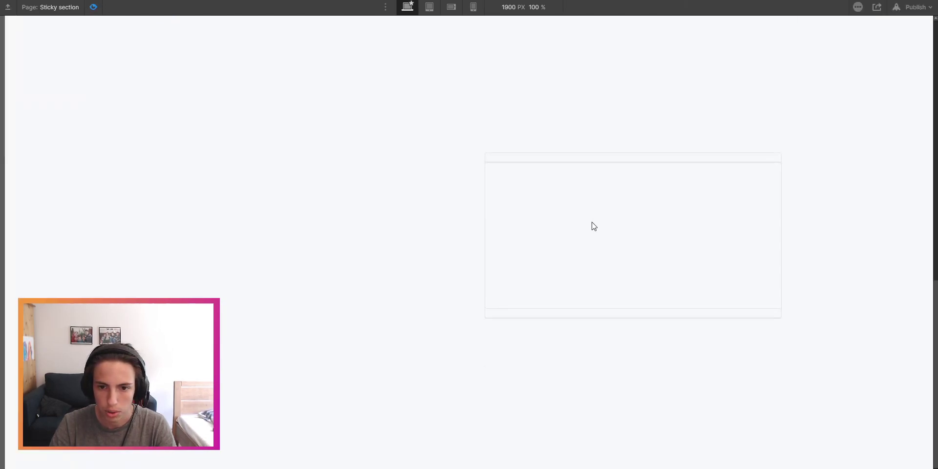
pyautogui.scroll(-10, 578, 241)
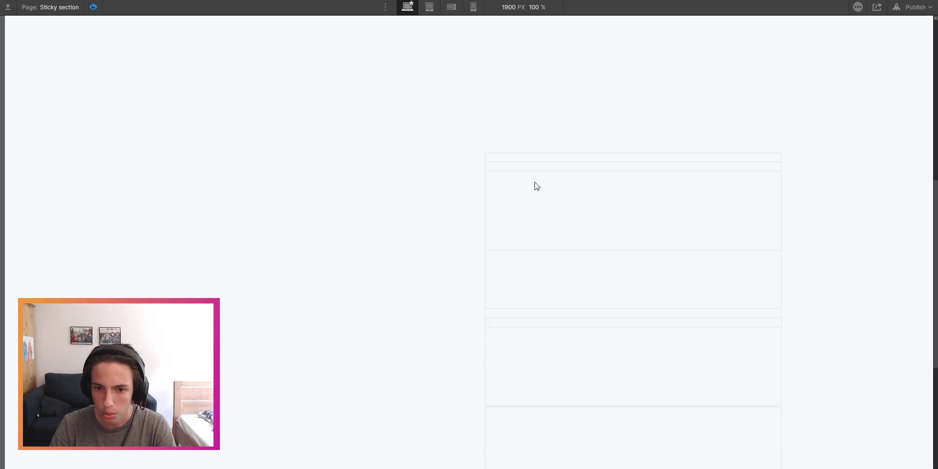
pyautogui.scroll(-3, 537, 186)
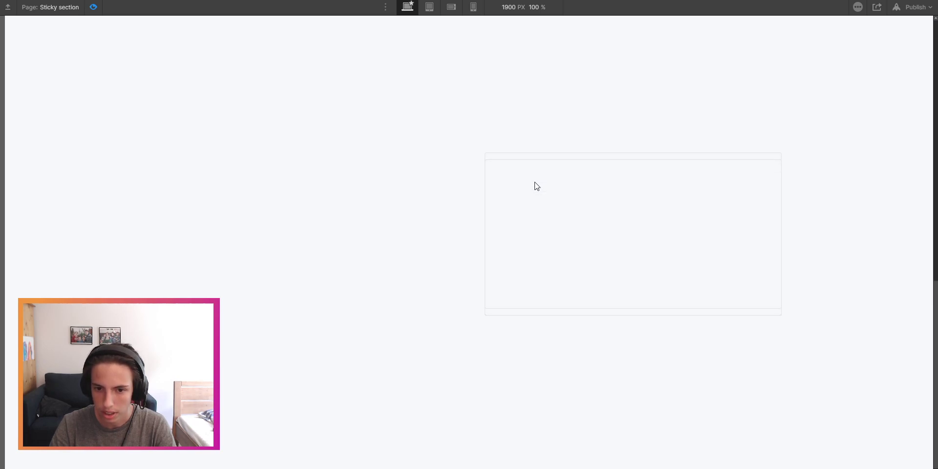
pyautogui.scroll(1, 541, 202)
pyautogui.scroll(10, 541, 202)
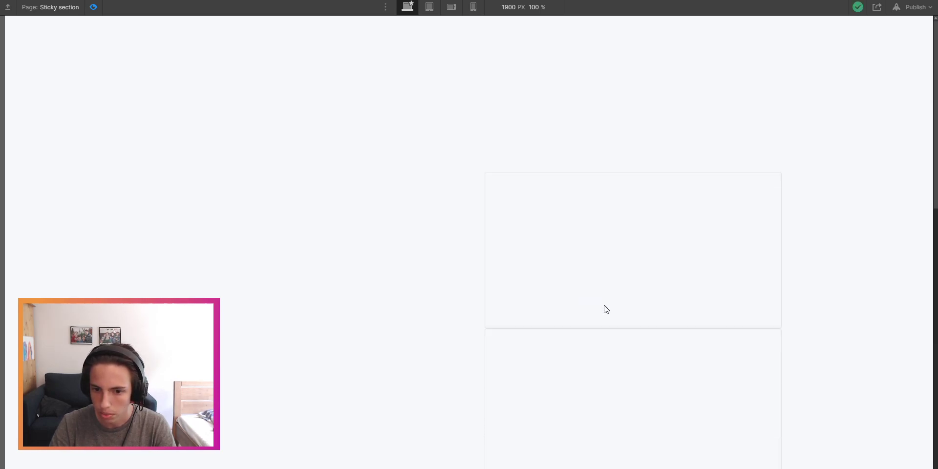
pyautogui.click(94, 6)
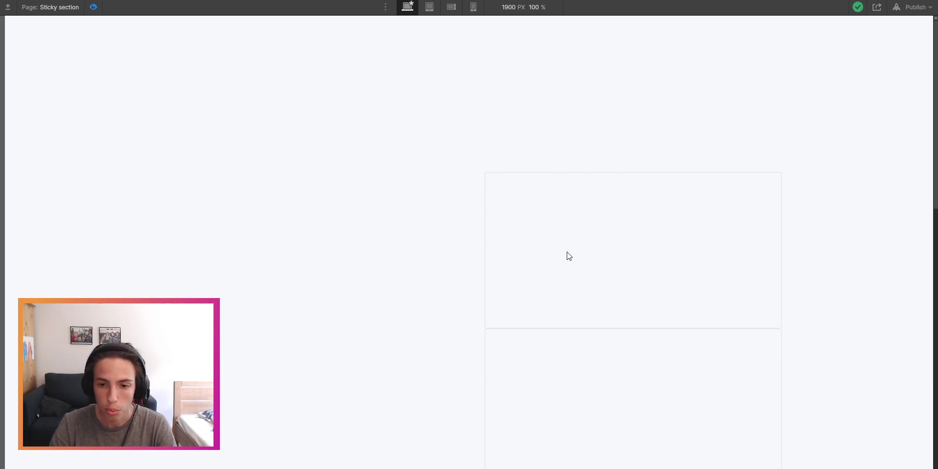
pyautogui.click(586, 251)
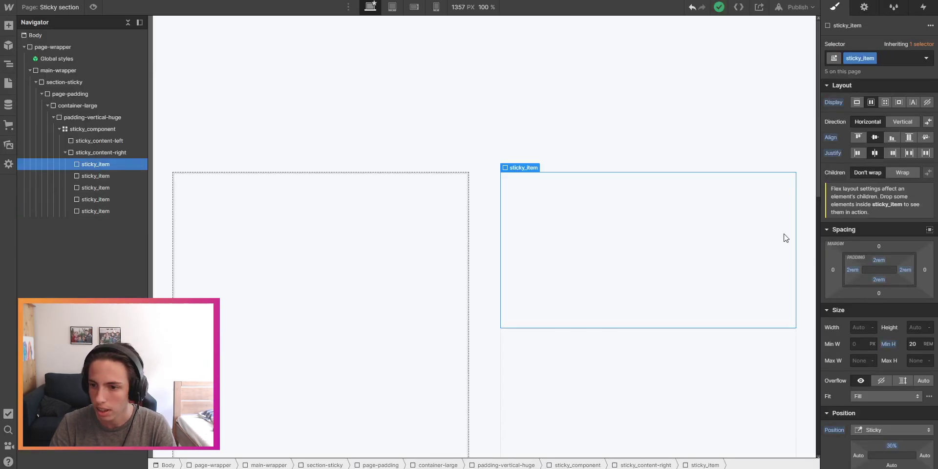
# Give the sticky_item cards a 2rem bottom margin and scroll to check the stacked layout.
pyautogui.click(881, 293)
pyautogui.write('2rem')
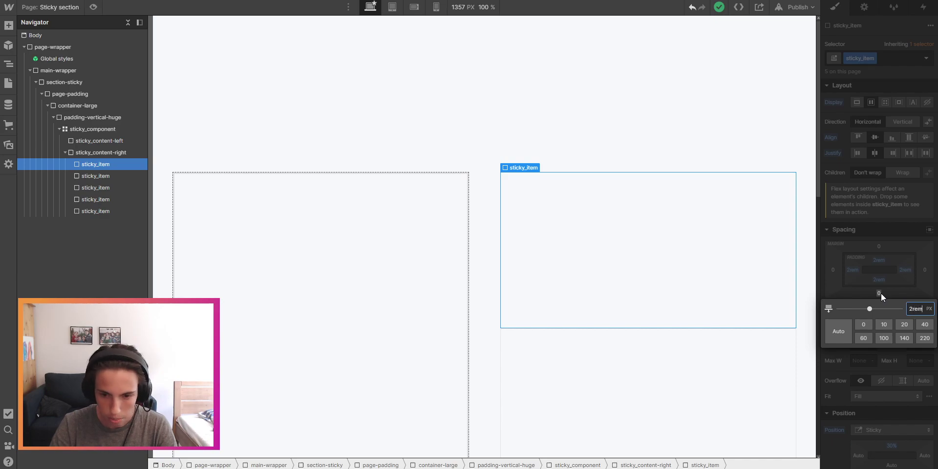
pyautogui.press('Return')
pyautogui.scroll(-6, 580, 342)
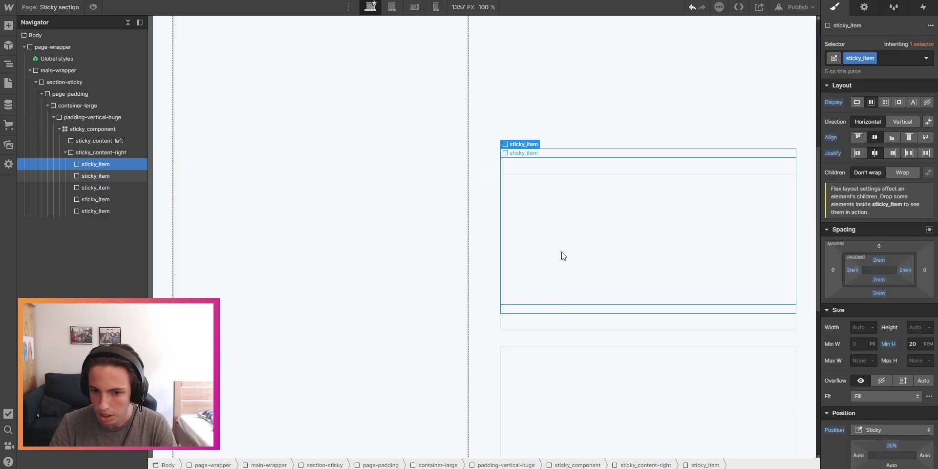
pyautogui.scroll(5, 601, 256)
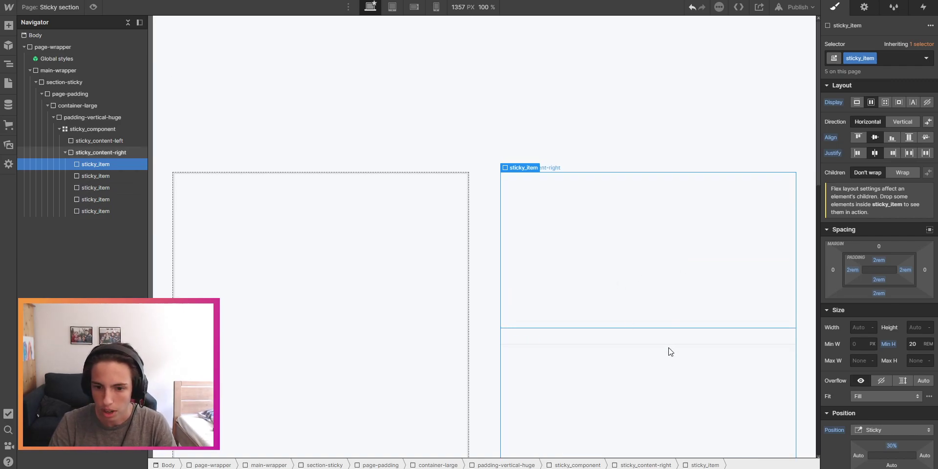
pyautogui.scroll(-8, 894, 374)
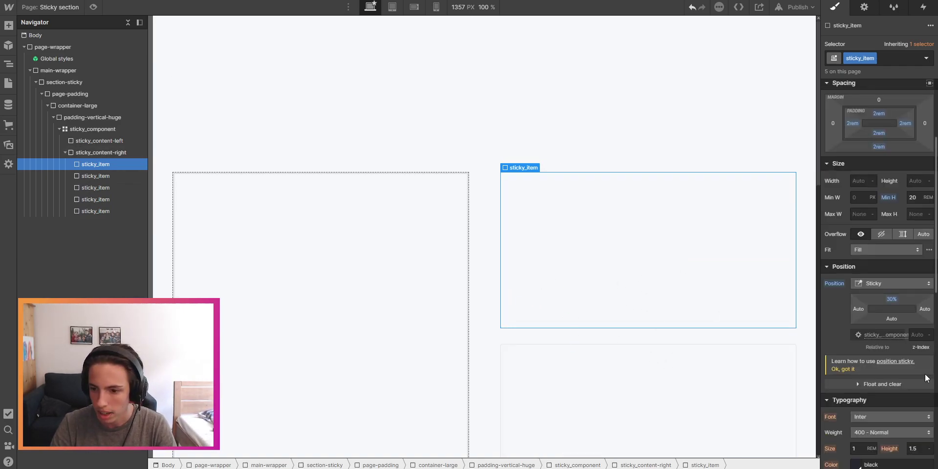
pyautogui.scroll(-2, 889, 375)
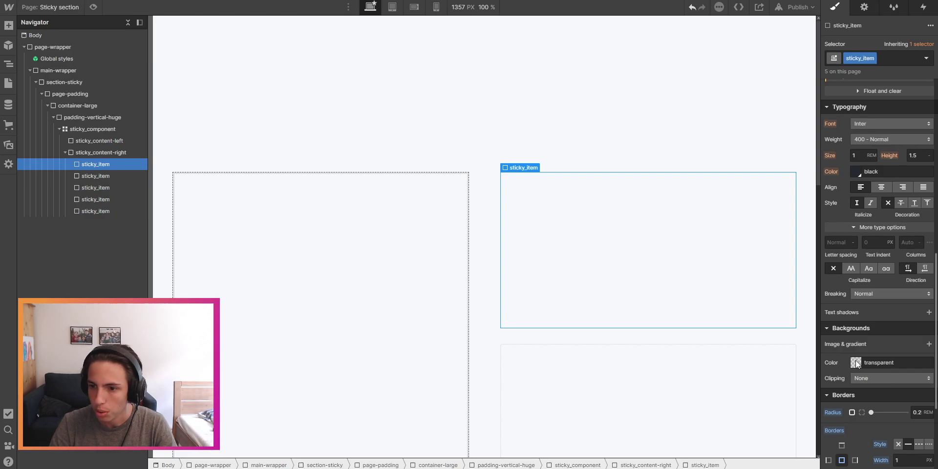
# Give the cards the Background Whitesmoke colour and select the left sticky column.
pyautogui.click(856, 363)
pyautogui.click(876, 344)
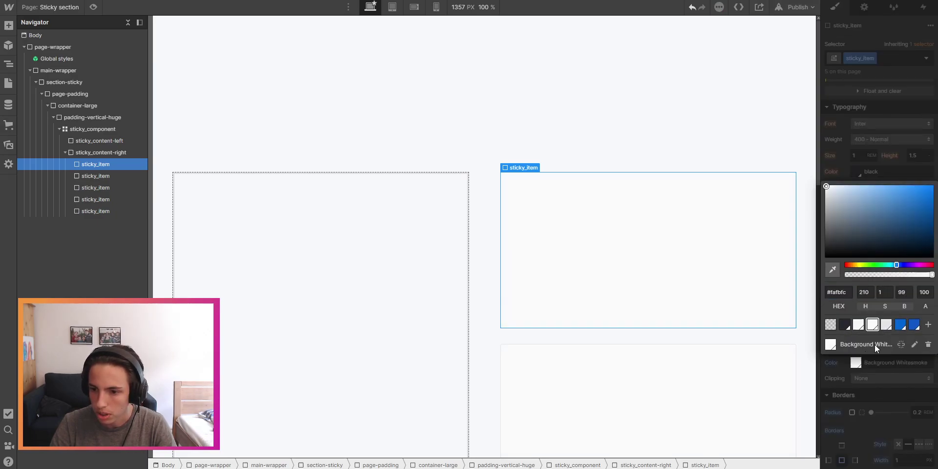
pyautogui.click(835, 372)
pyautogui.click(461, 335)
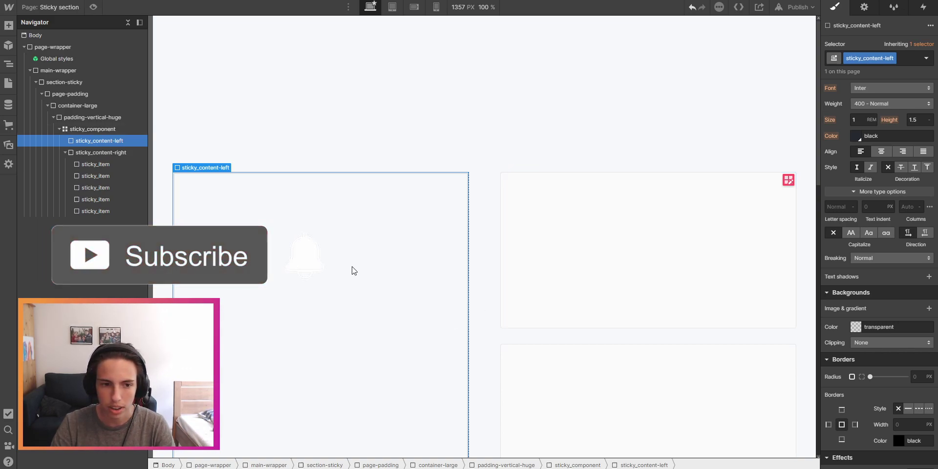
pyautogui.scroll(-5, 543, 279)
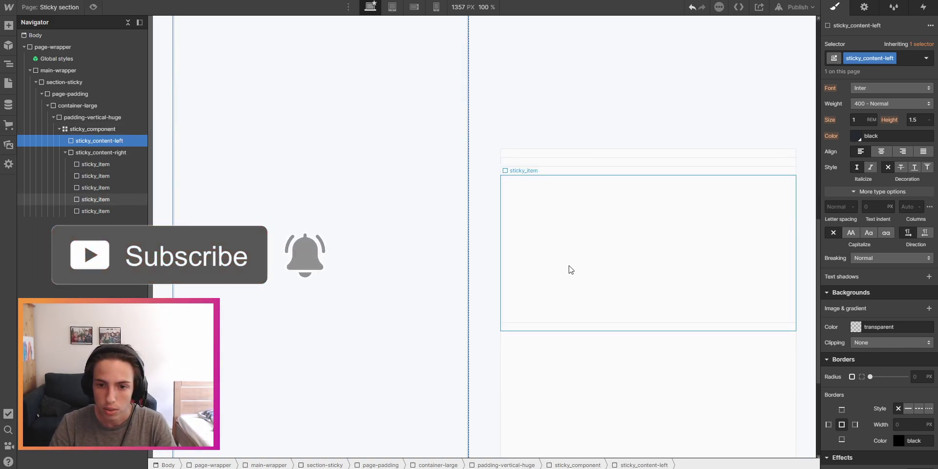
pyautogui.scroll(5, 613, 288)
# Insert a Paragraph into the first sticky_item card and give it the text-size-medium class.
pyautogui.click(572, 287)
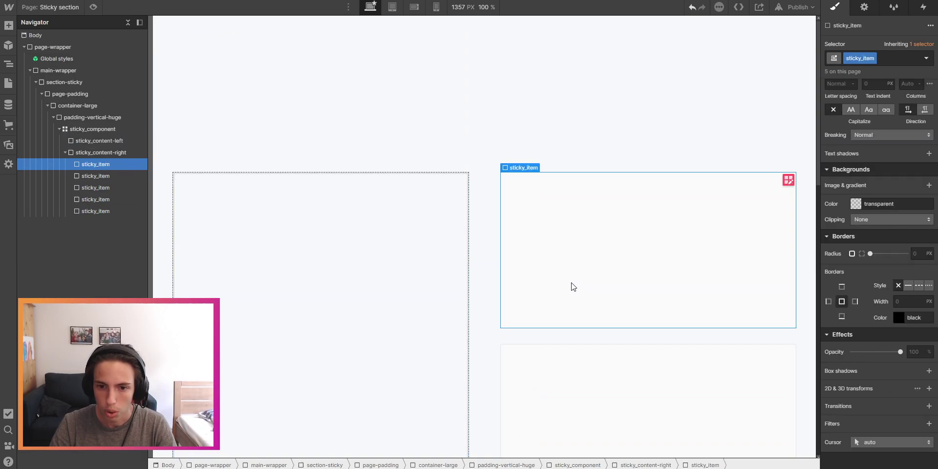
pyautogui.hotkey('ctrl', 'e')
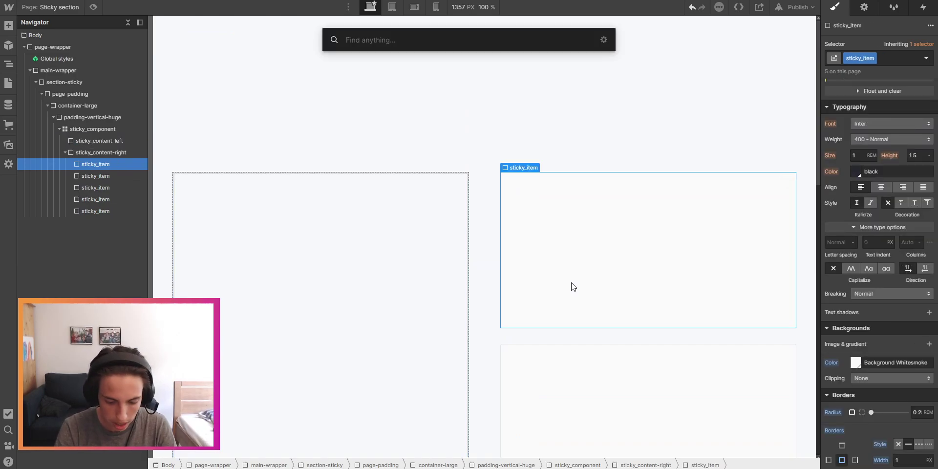
pyautogui.write('para')
pyautogui.press('Return')
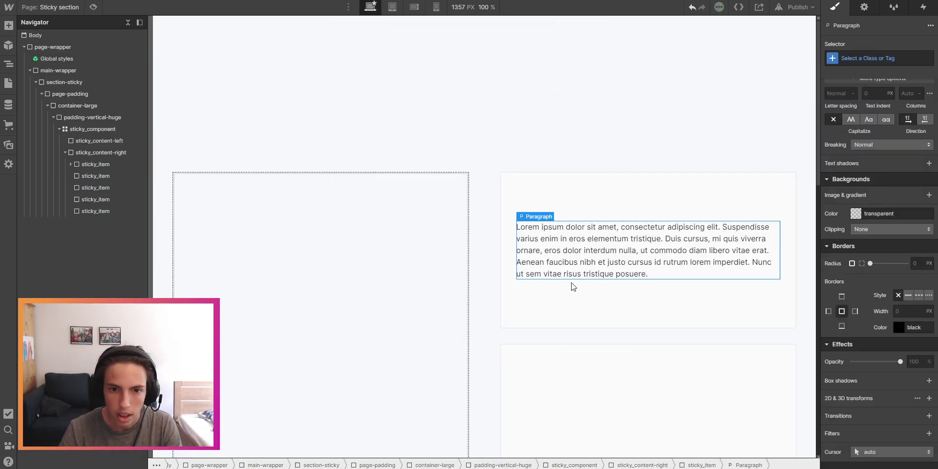
pyautogui.click(860, 57)
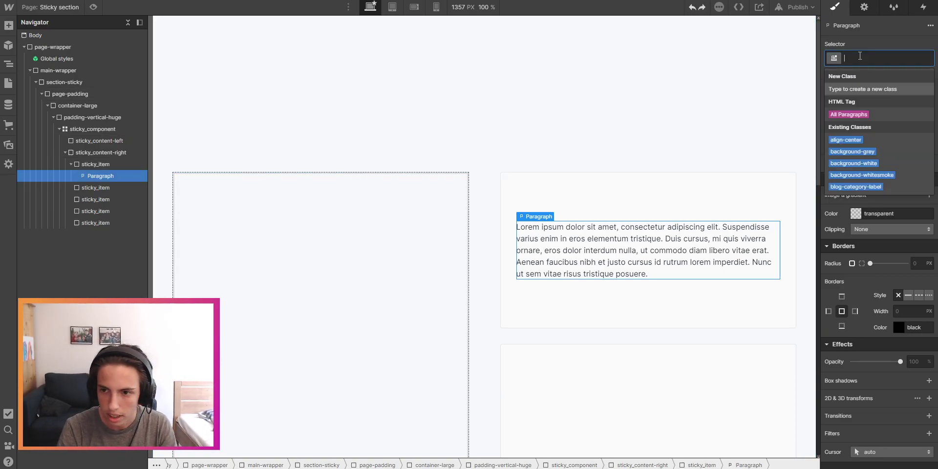
pyautogui.write('text-size')
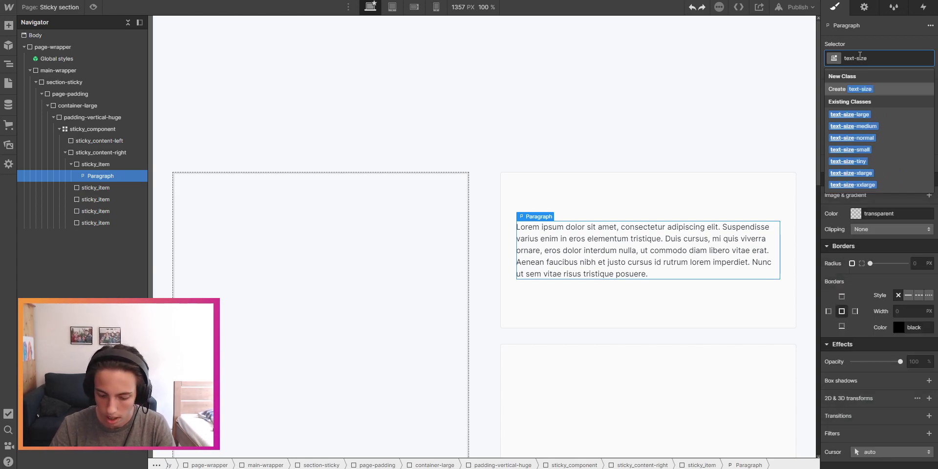
pyautogui.press('Down')
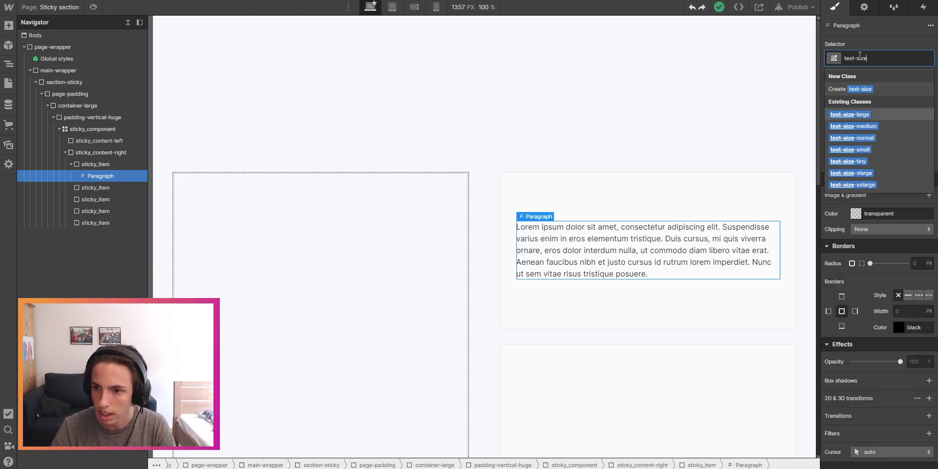
pyautogui.press('Down')
pyautogui.press('Return')
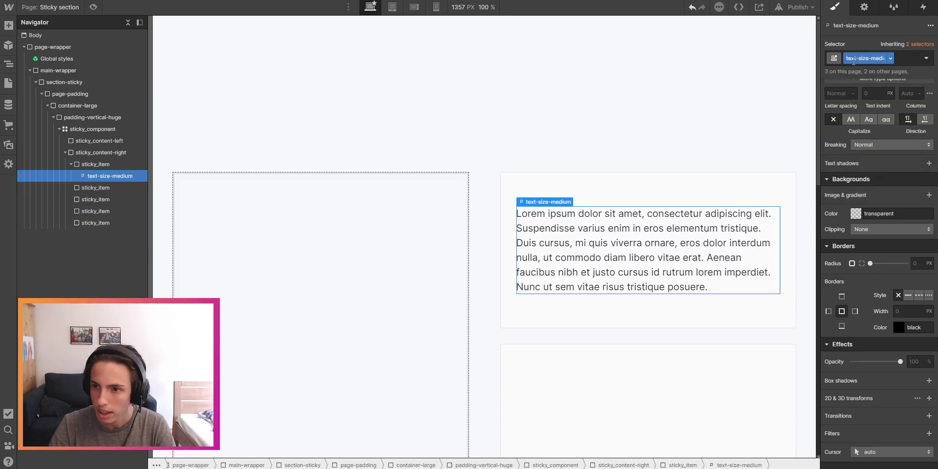
# Paste copies of the styled paragraph into the second, third and fourth sticky_item cards.
pyautogui.click(699, 306)
pyautogui.click(670, 331)
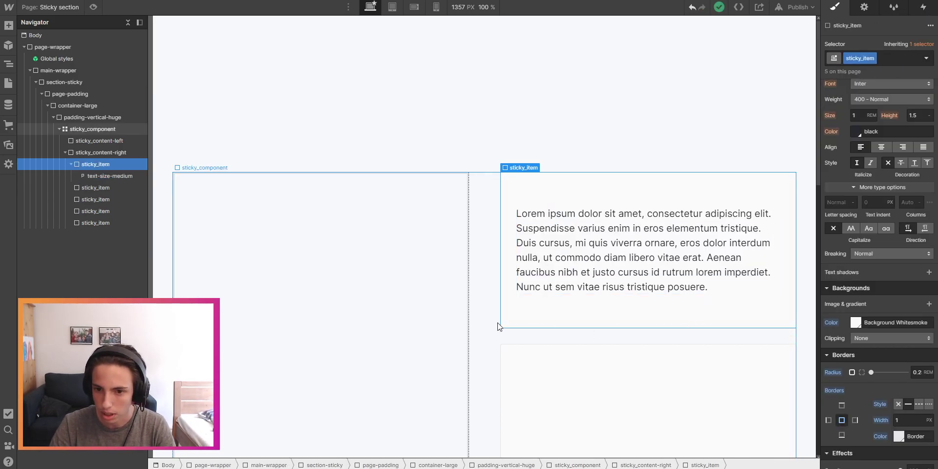
pyautogui.click(557, 290)
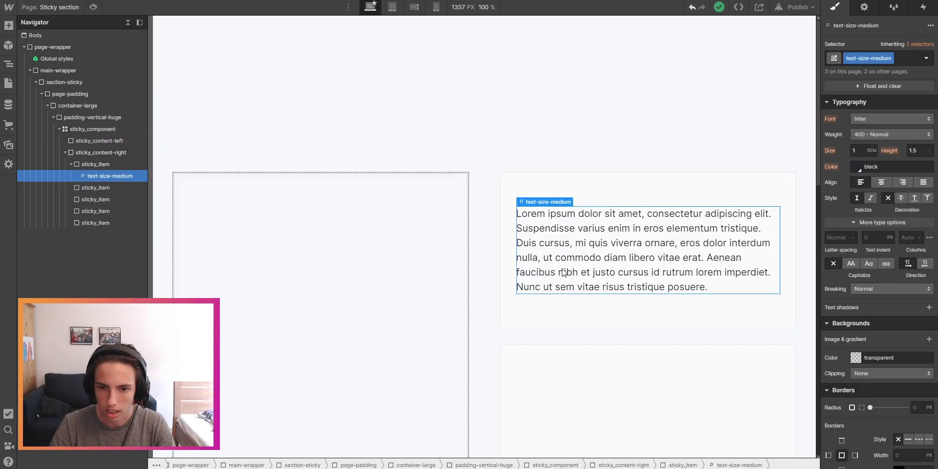
pyautogui.click(90, 188)
pyautogui.hotkey('ctrl', 'v')
pyautogui.click(91, 200)
pyautogui.hotkey('ctrl', 'v')
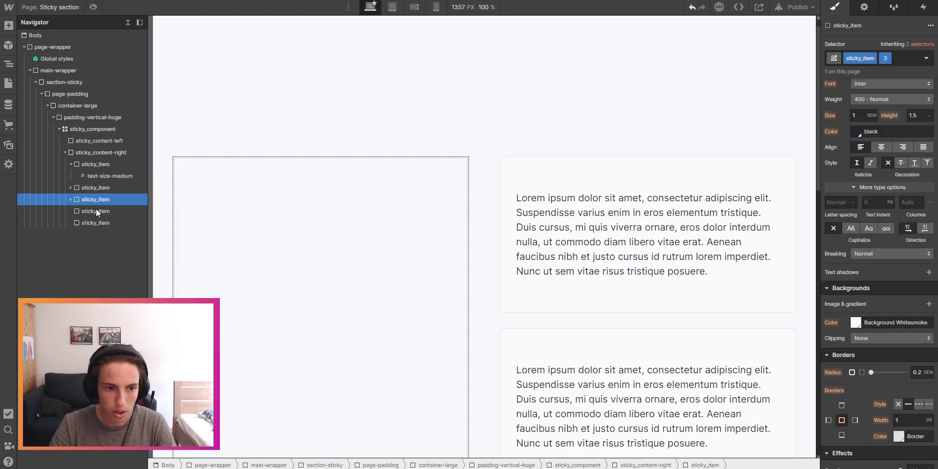
pyautogui.click(96, 211)
pyautogui.hotkey('ctrl', 'v')
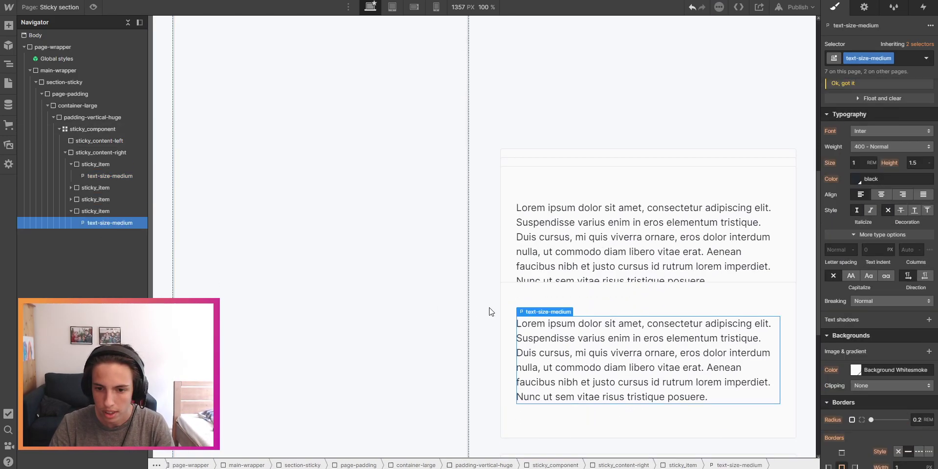
# Select the left sticky column and collapse the right column's items in the Navigator.
pyautogui.click(384, 261)
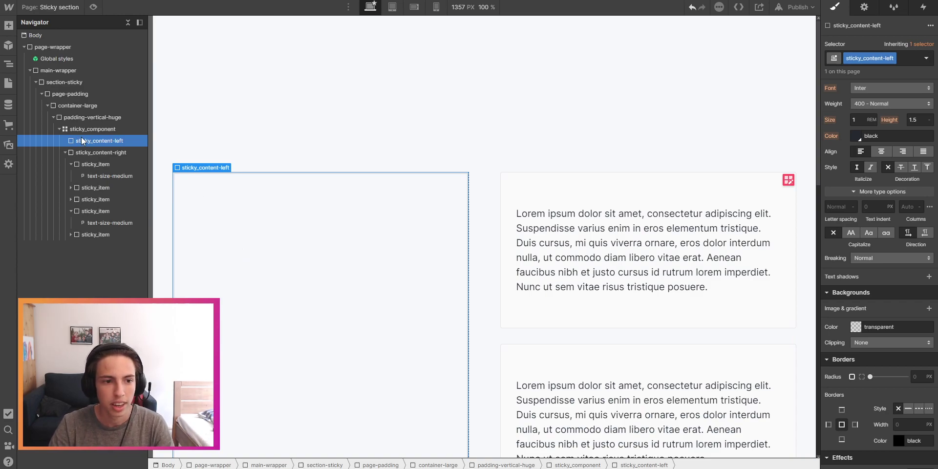
pyautogui.click(64, 152)
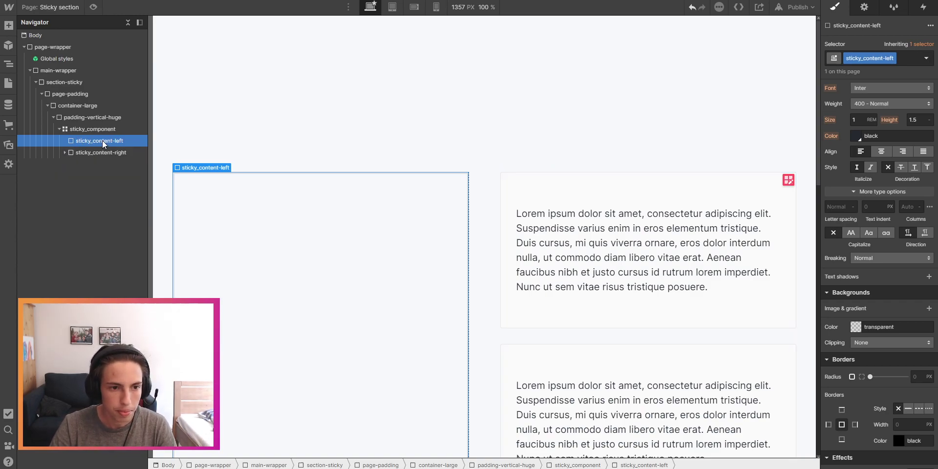
pyautogui.scroll(2, 879, 224)
pyautogui.scroll(7, 880, 229)
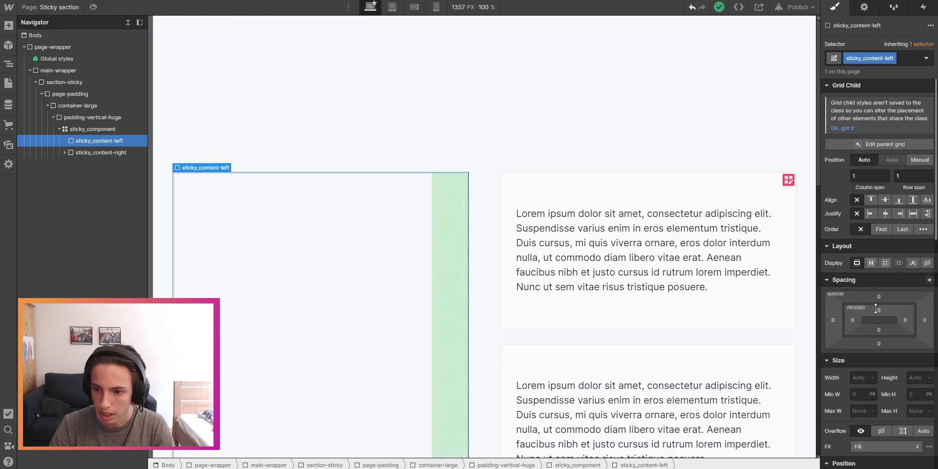
# Set the sticky_content-left column's top padding to 2rem.
pyautogui.click(878, 309)
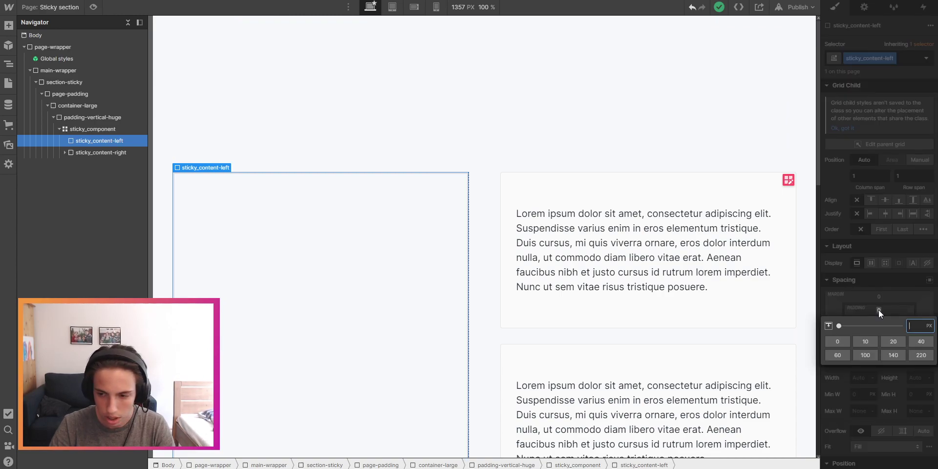
pyautogui.write('2rem')
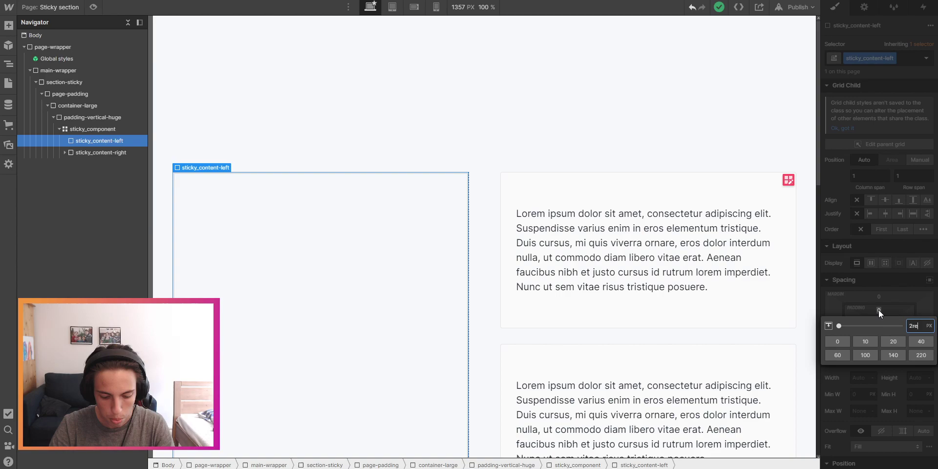
pyautogui.press('Return')
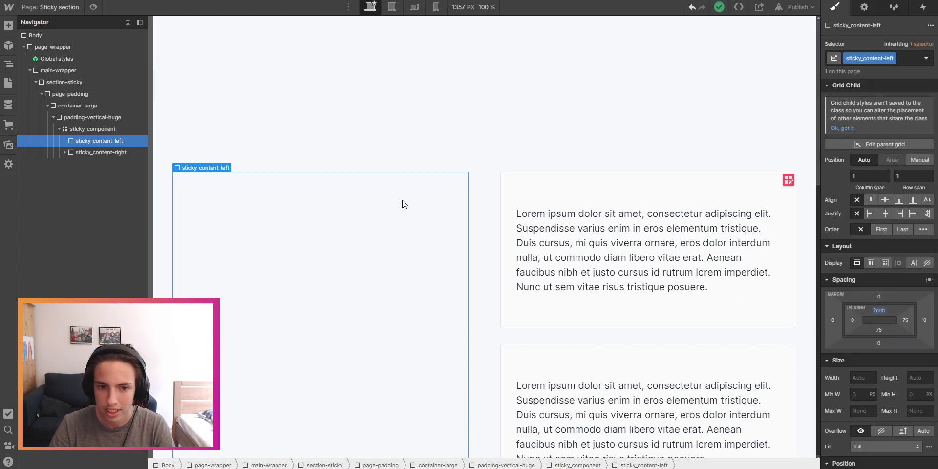
pyautogui.scroll(-1, 882, 336)
pyautogui.scroll(-3, 883, 336)
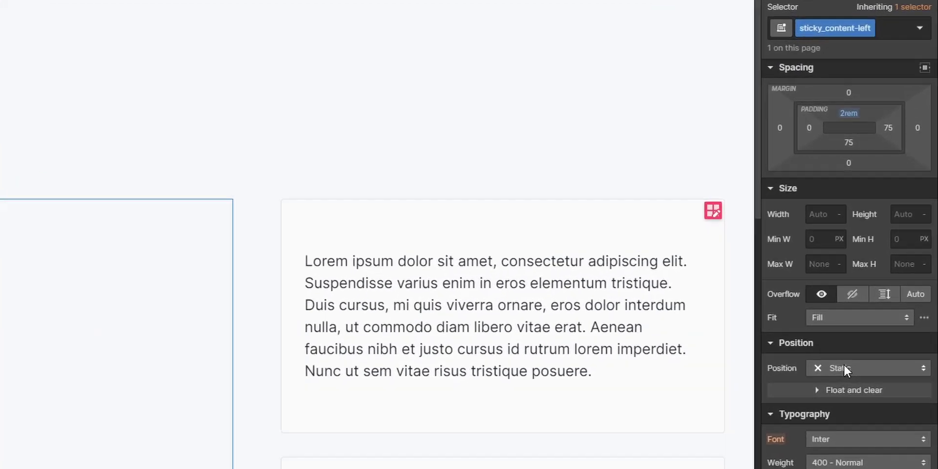
# Set the column's Position to Sticky with a 30% top offset.
pyautogui.click(843, 368)
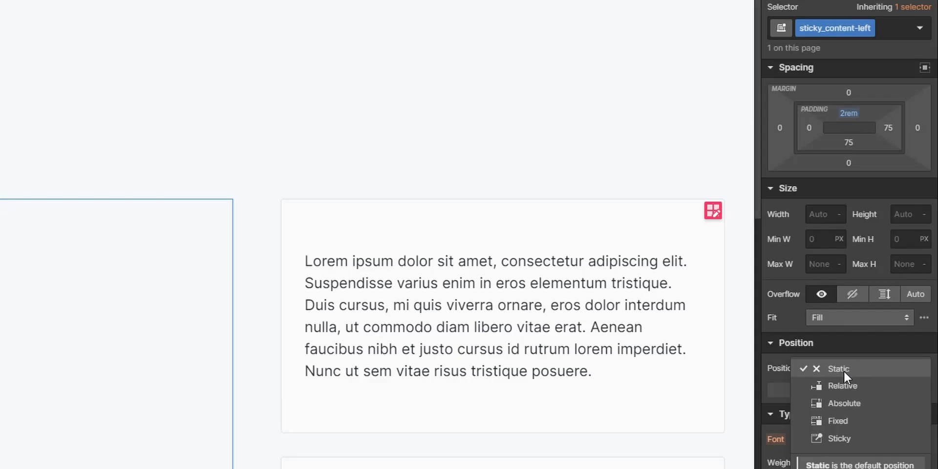
pyautogui.click(854, 432)
pyautogui.click(871, 388)
pyautogui.write('30%')
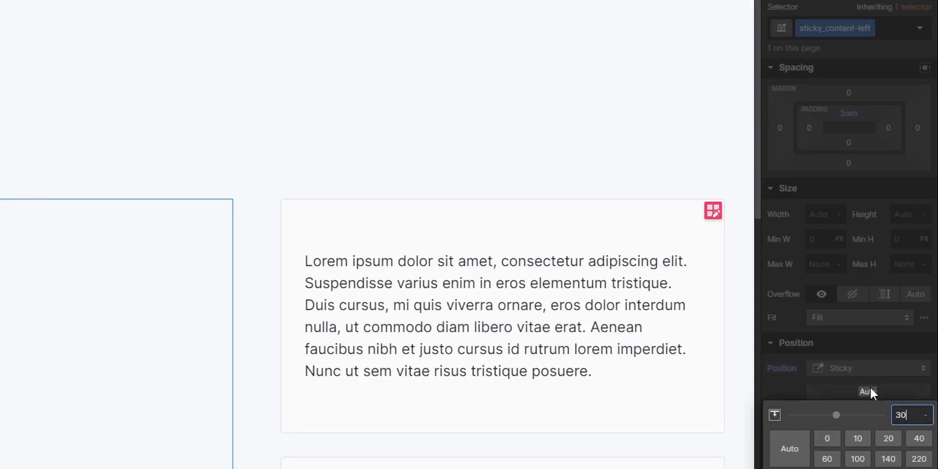
pyautogui.press('Return')
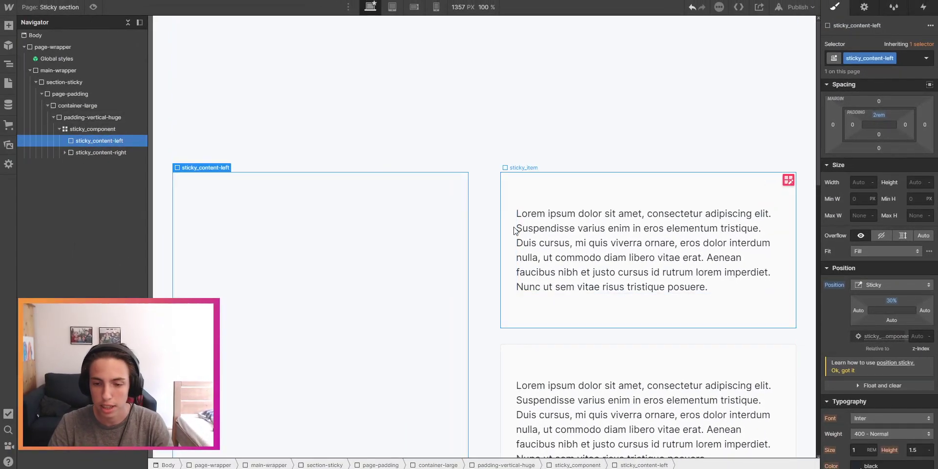
pyautogui.scroll(-5, 435, 222)
pyautogui.scroll(4, 552, 181)
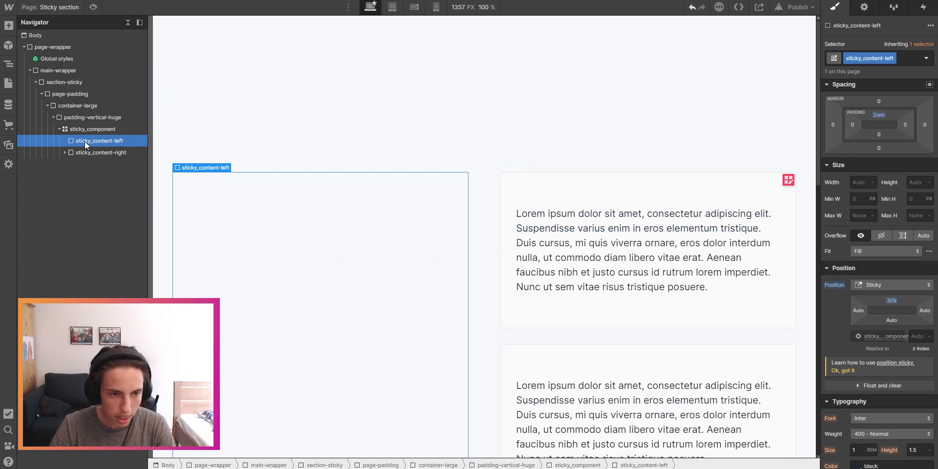
# Add a Div Block to the left column, duplicate it, and select the first one.
pyautogui.hotkey('ctrl', 'e')
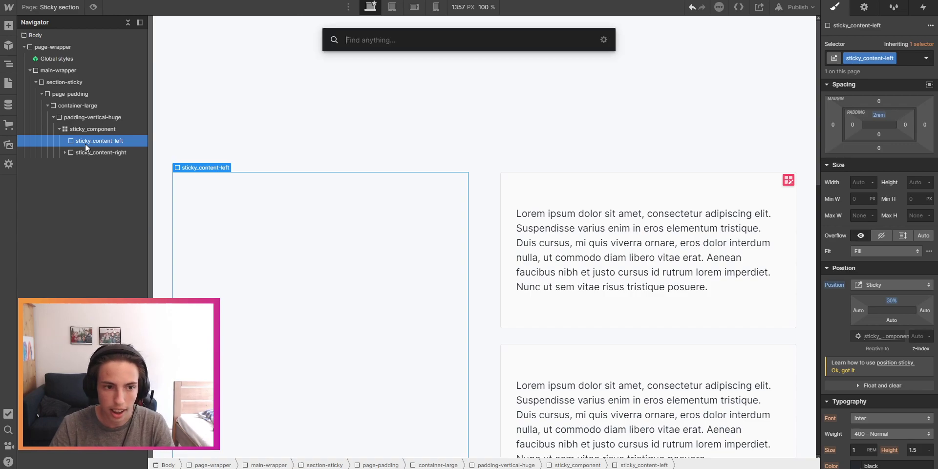
pyautogui.write('div')
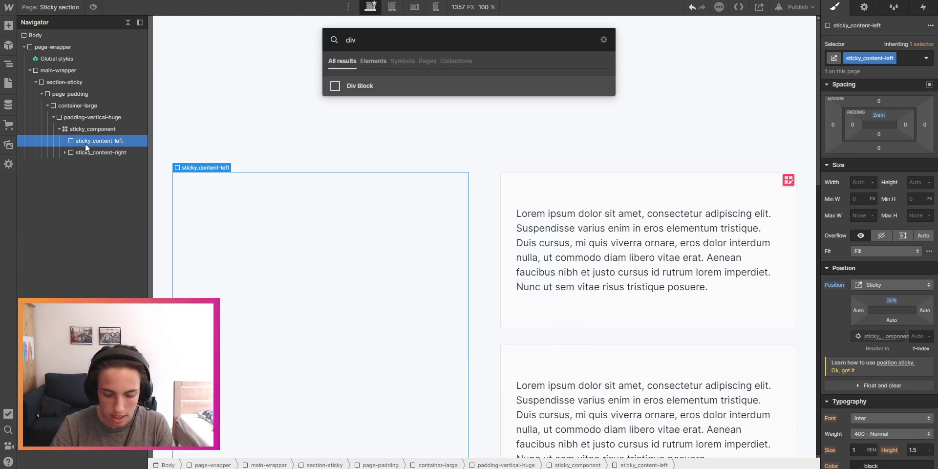
pyautogui.press('Return')
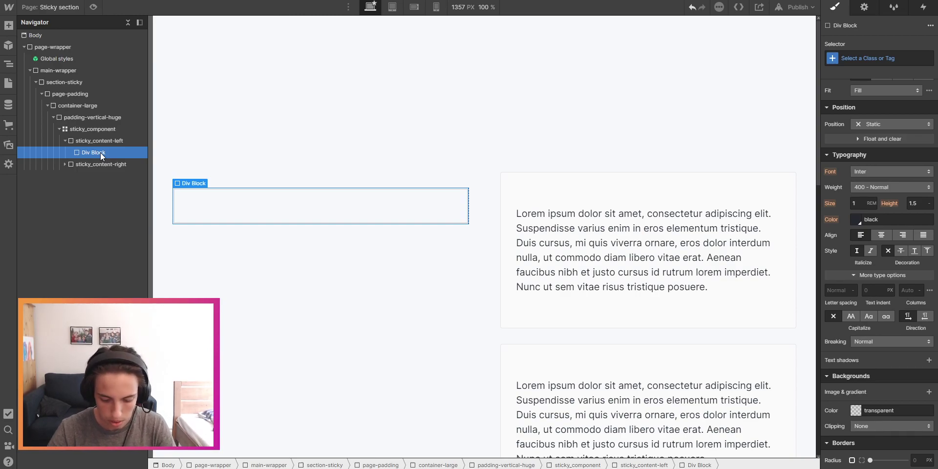
pyautogui.hotkey('ctrl', 'd')
pyautogui.click(101, 153)
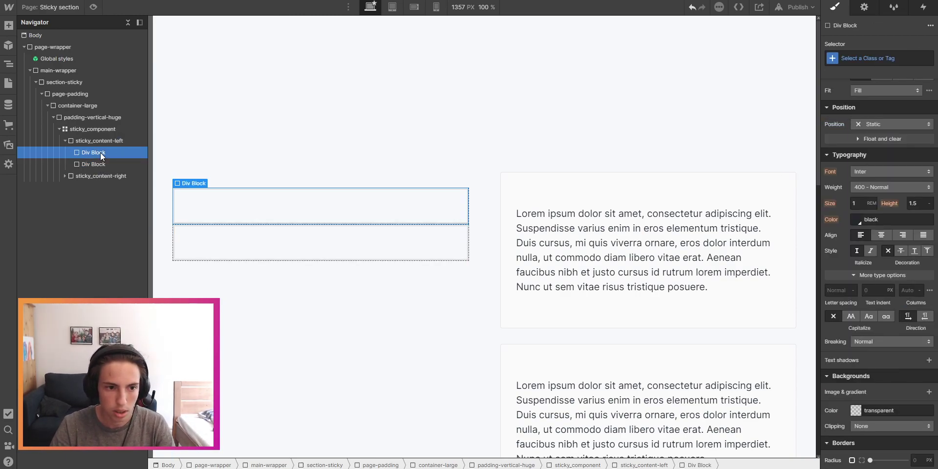
# Insert an H2 heading in the first block reading 'Helpful tutorials.'.
pyautogui.hotkey('ctrl', 'e')
pyautogui.write('hea')
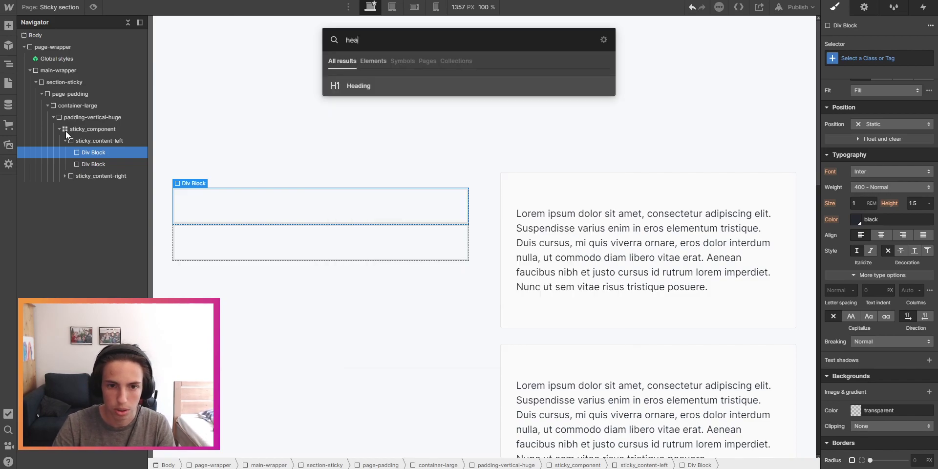
pyautogui.press('Return')
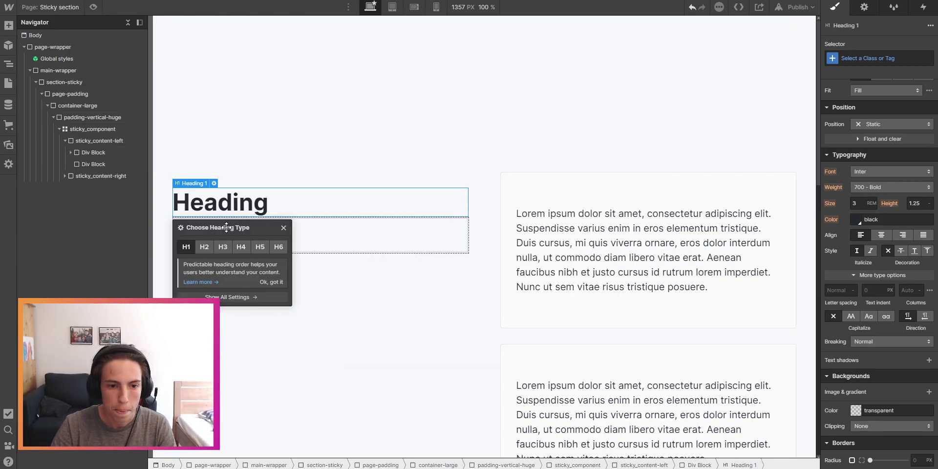
pyautogui.click(204, 247)
pyautogui.click(284, 228)
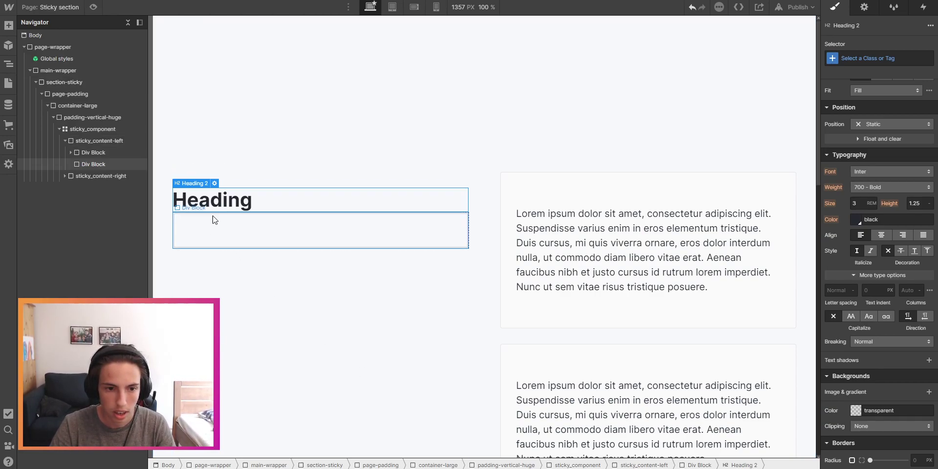
pyautogui.doubleClick(262, 199)
pyautogui.write('Helpful tutorials.')
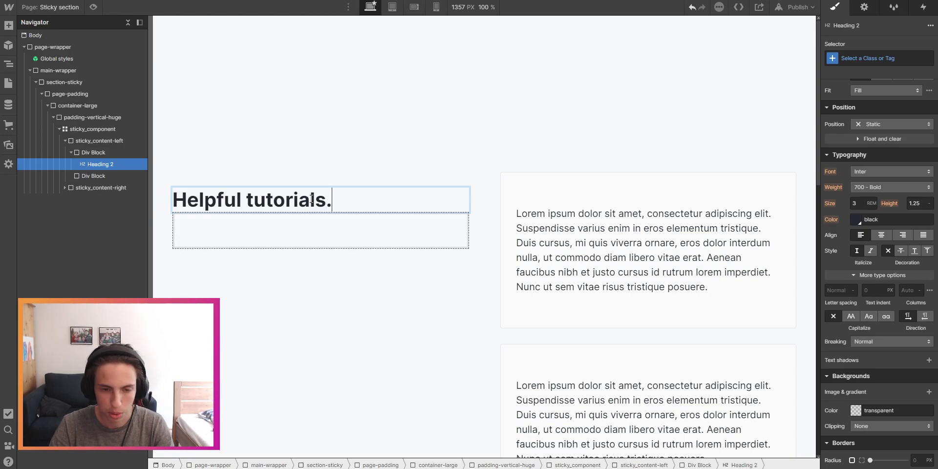
pyautogui.click(320, 232)
pyautogui.click(320, 232)
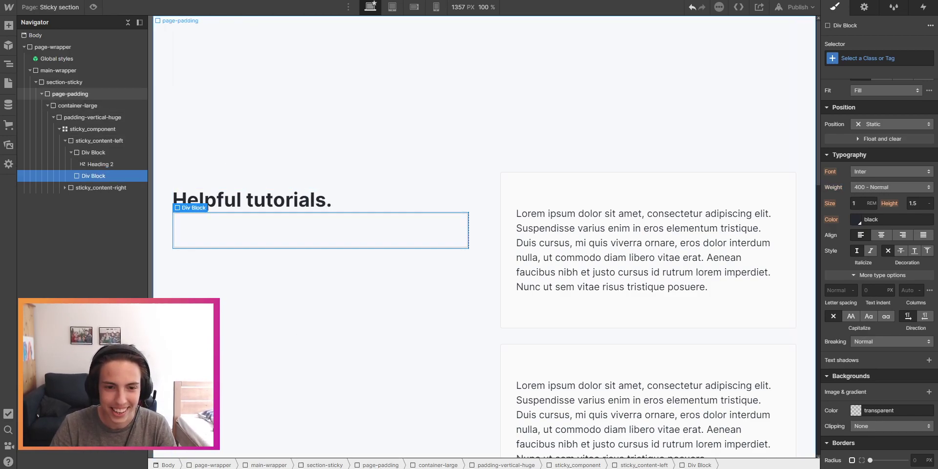
# Insert a Lorem ipsum paragraph into the empty block and delete its last sentences.
pyautogui.hotkey('ctrl', 'e')
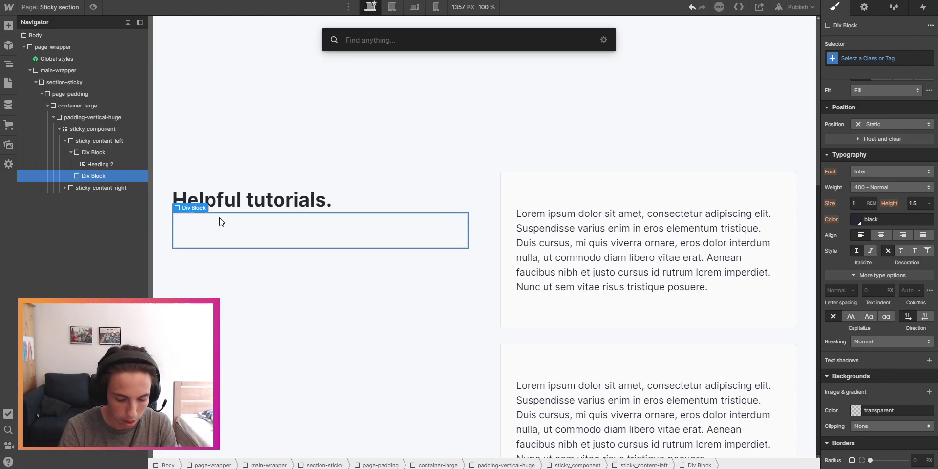
pyautogui.write('para')
pyautogui.click(356, 84)
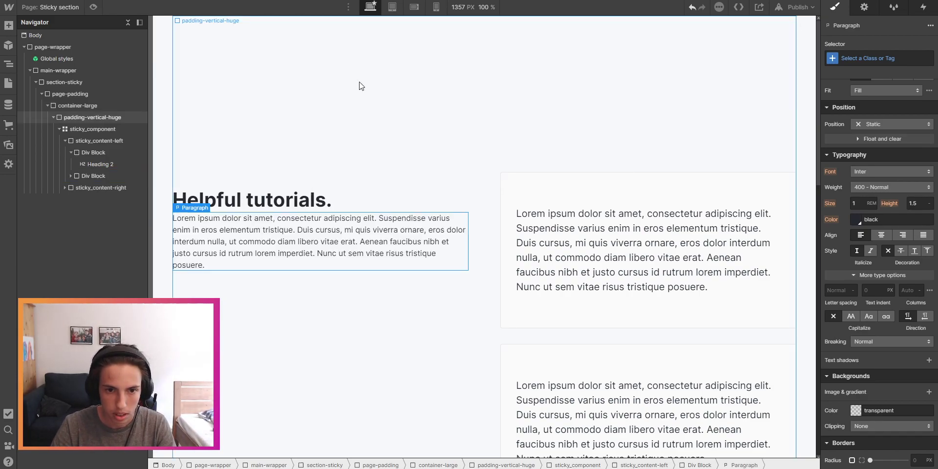
pyautogui.doubleClick(335, 253)
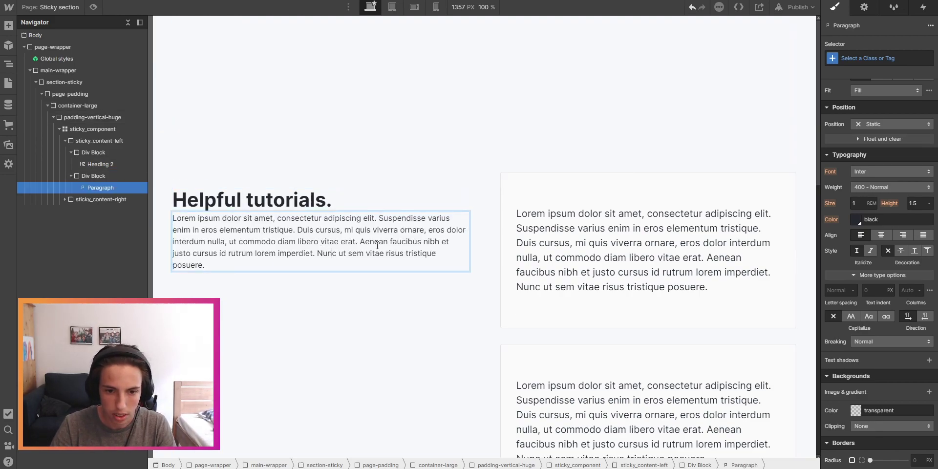
pyautogui.moveTo(360, 241); pyautogui.dragTo(436, 258)
pyautogui.hotkey('shift', 'Down')
pyautogui.press('BackSpace')
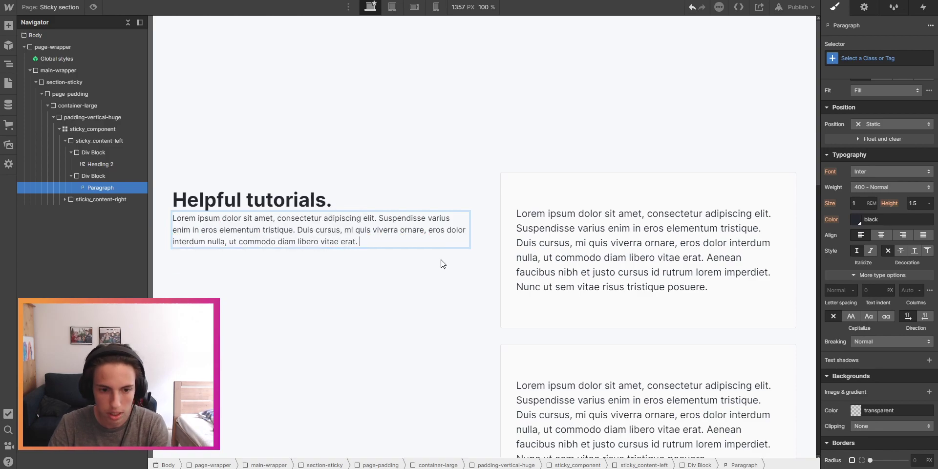
pyautogui.press('Escape')
# Give the heading's block the margin-bottom-small class.
pyautogui.click(103, 164)
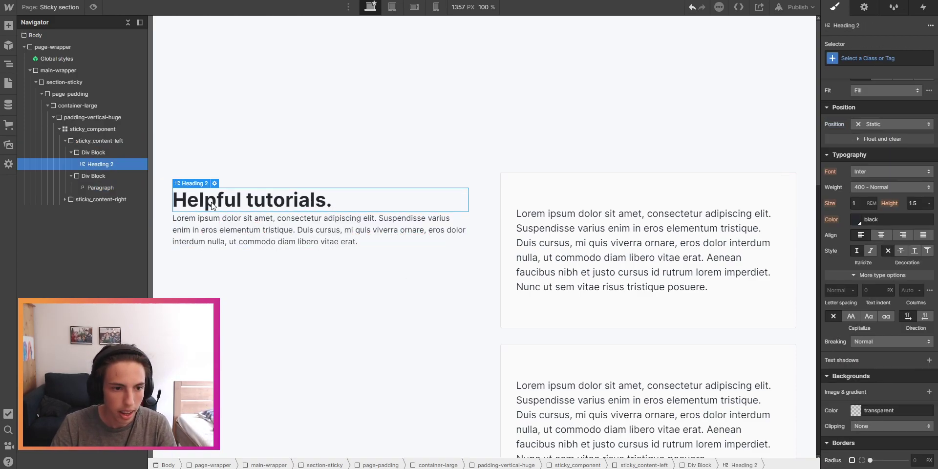
pyautogui.click(110, 152)
pyautogui.hotkey('ctrl', 'Return')
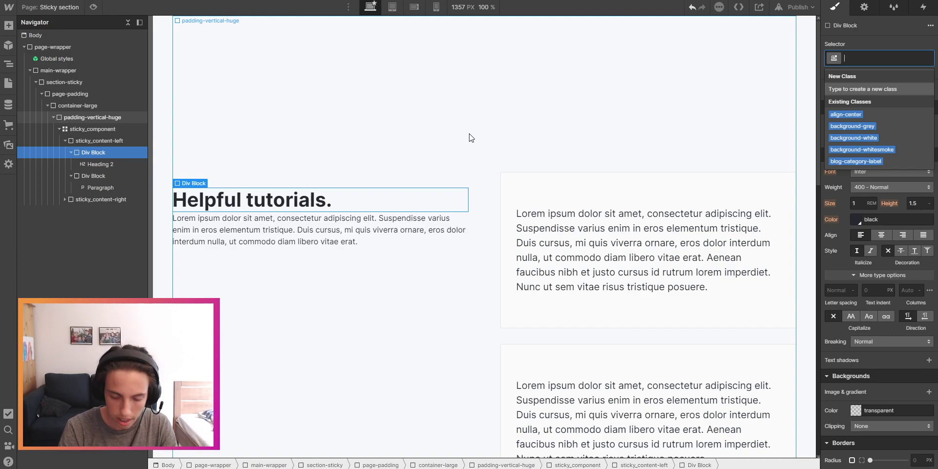
pyautogui.write('margin')
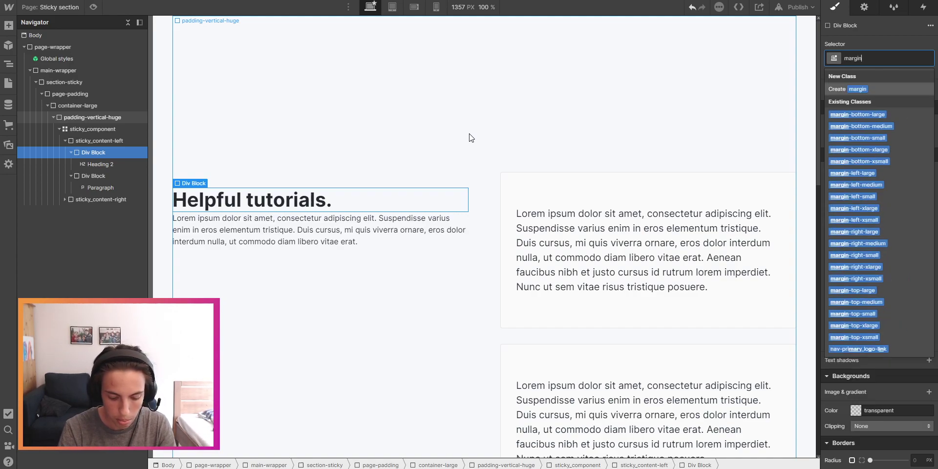
pyautogui.write('-bottom')
pyautogui.press('Down')
pyautogui.press('Down')
pyautogui.press('Down')
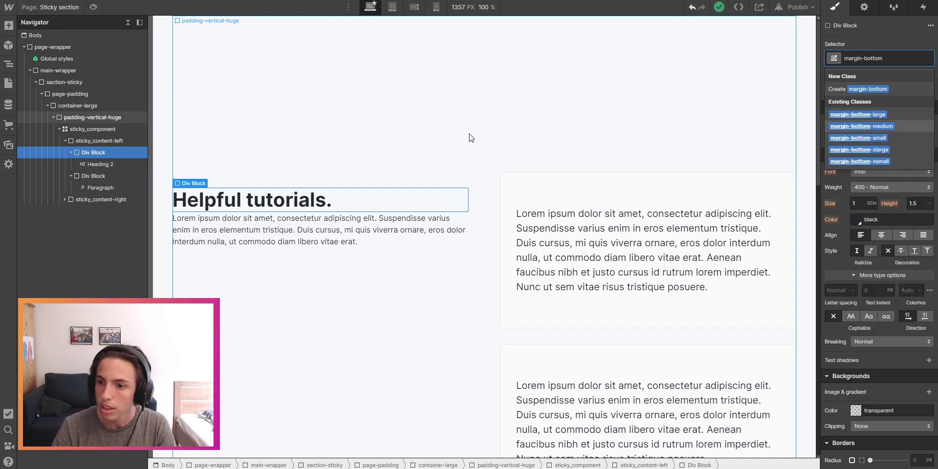
pyautogui.press('Return')
# Give the paragraph's block the margin-bottom-medium class.
pyautogui.click(241, 240)
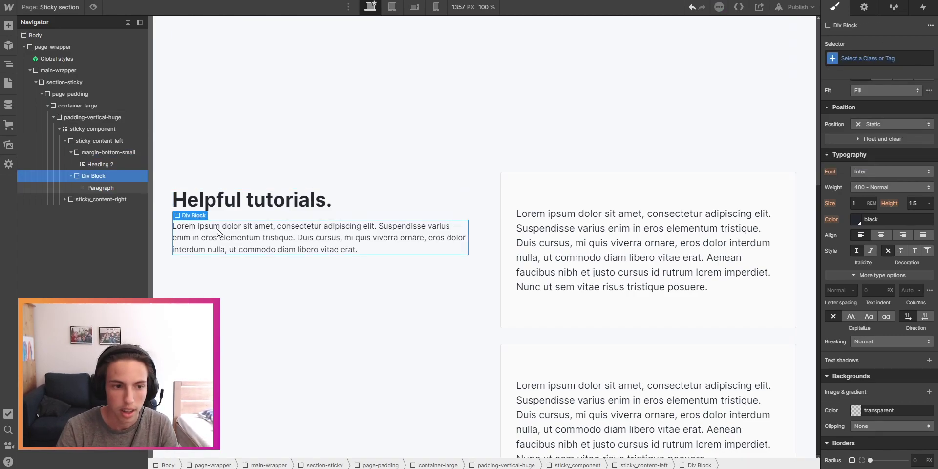
pyautogui.hotkey('ctrl', 'Return')
pyautogui.write('margin')
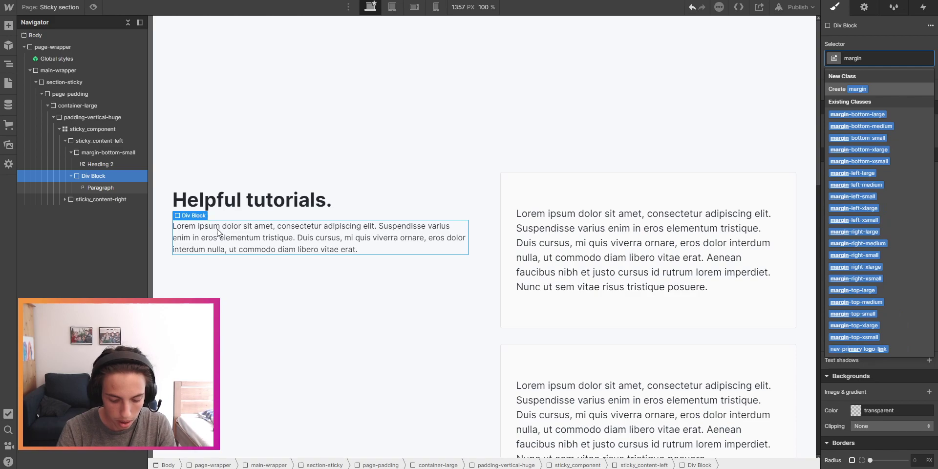
pyautogui.write('-bot')
pyautogui.write('tom-me')
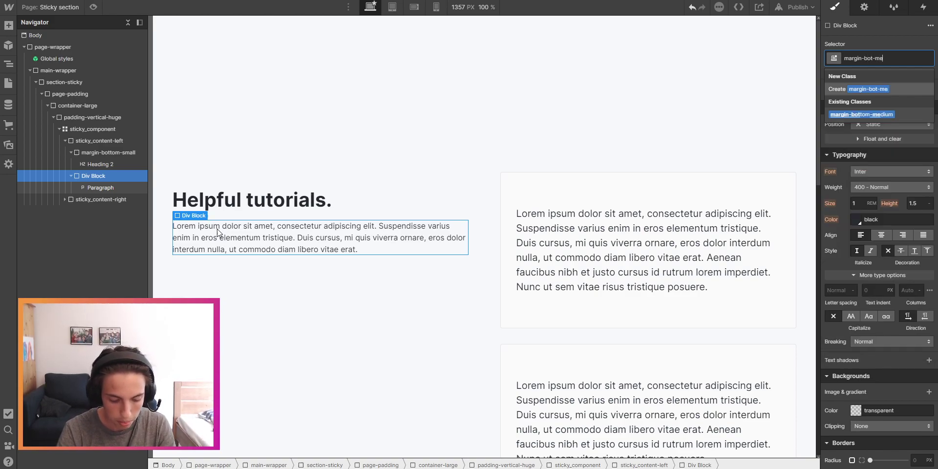
pyautogui.press('Down')
pyautogui.press('Return')
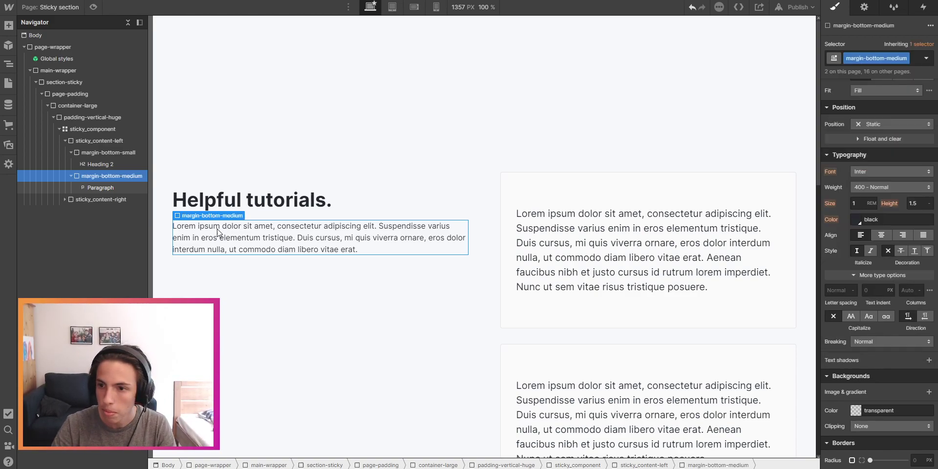
pyautogui.click(121, 188)
pyautogui.click(70, 176)
pyautogui.click(93, 153)
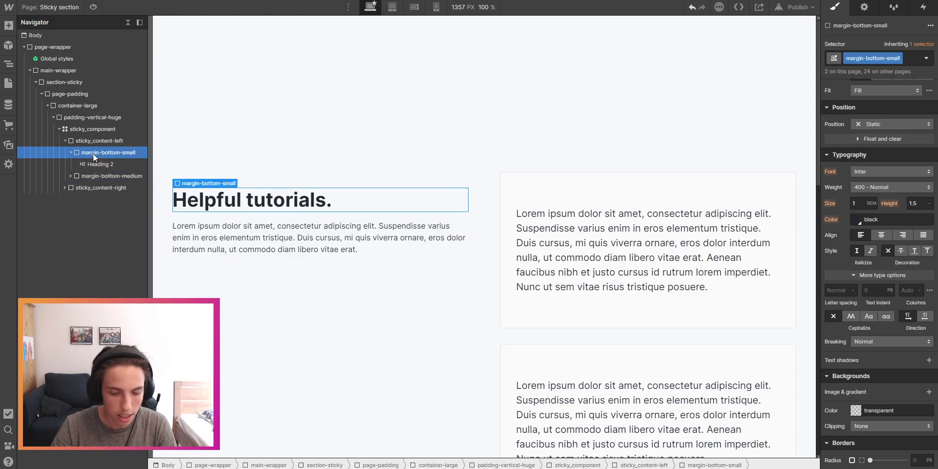
# Insert a Button into the left sticky column and apply the existing button class.
pyautogui.press('Up')
pyautogui.hotkey('ctrl', 'e')
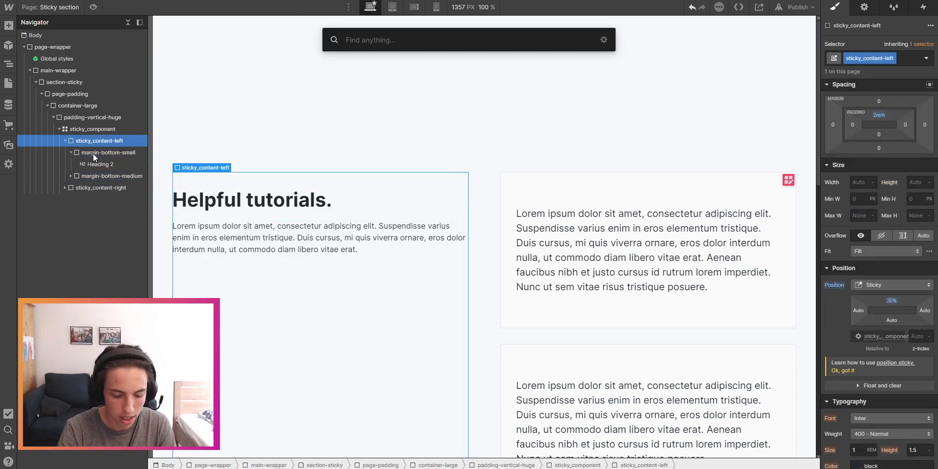
pyautogui.write('butto')
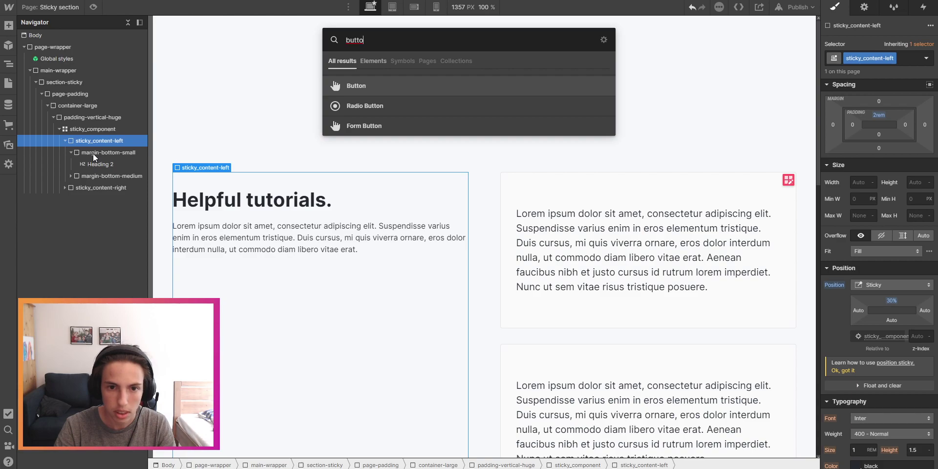
pyautogui.press('Return')
pyautogui.click(869, 57)
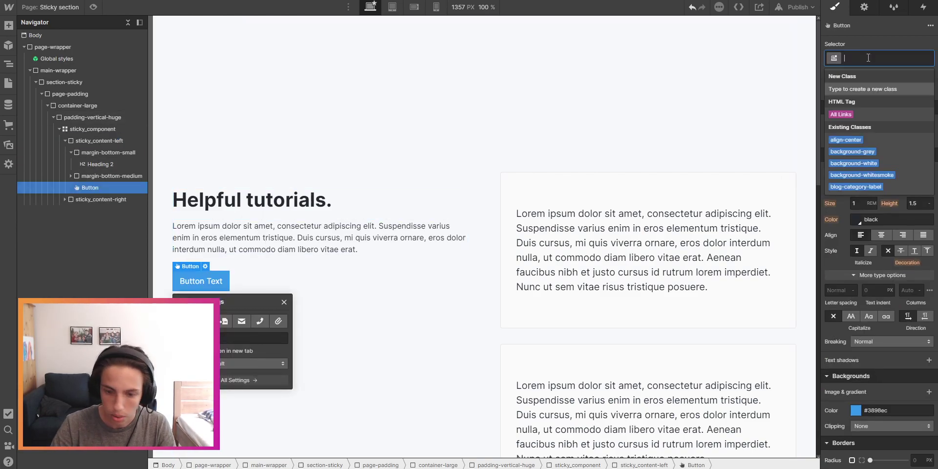
pyautogui.write('button')
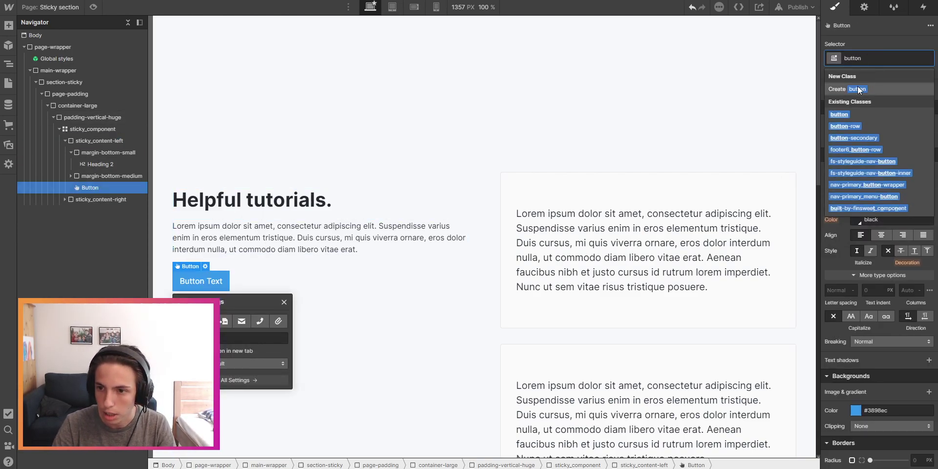
pyautogui.click(839, 114)
pyautogui.click(263, 82)
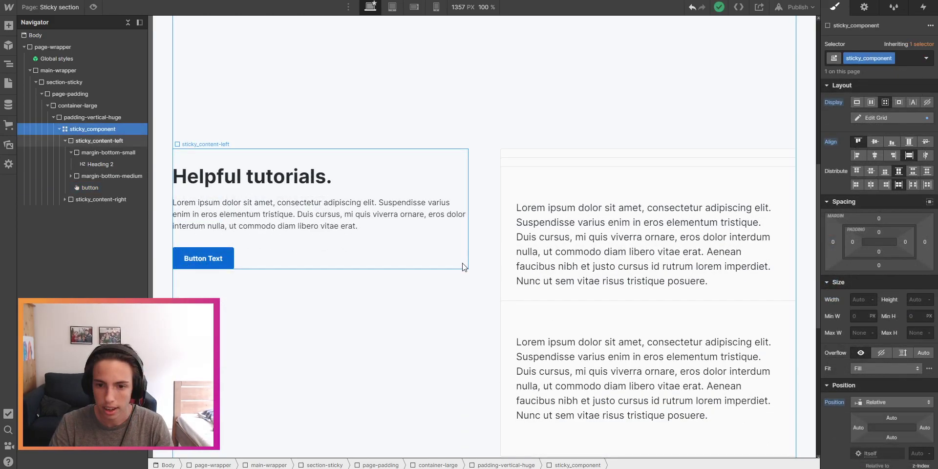
pyautogui.click(93, 7)
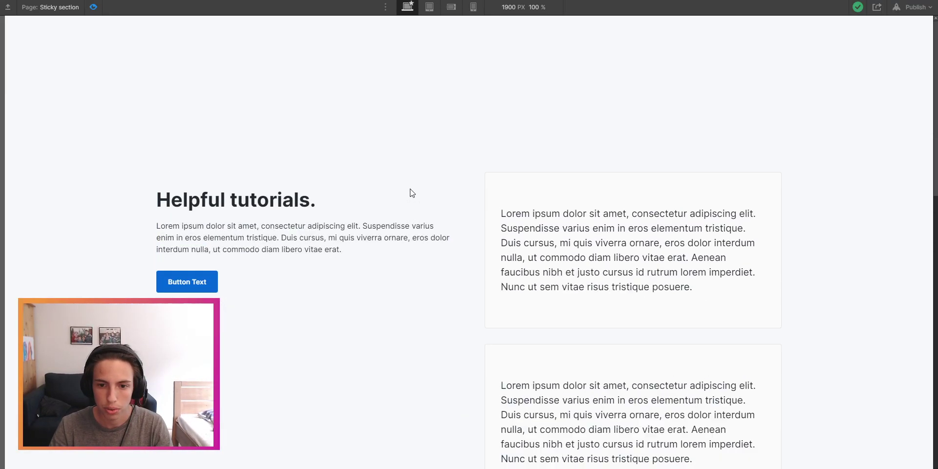
pyautogui.scroll(-5, 455, 203)
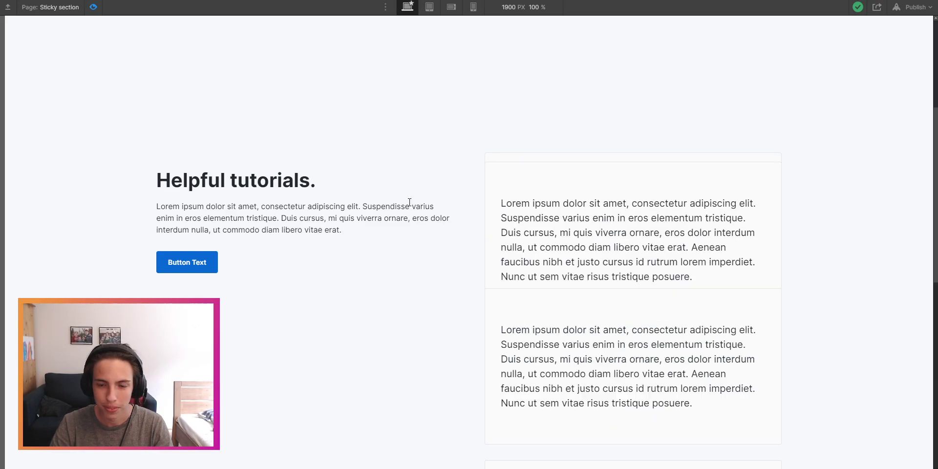
pyautogui.scroll(3, 391, 189)
pyautogui.click(93, 7)
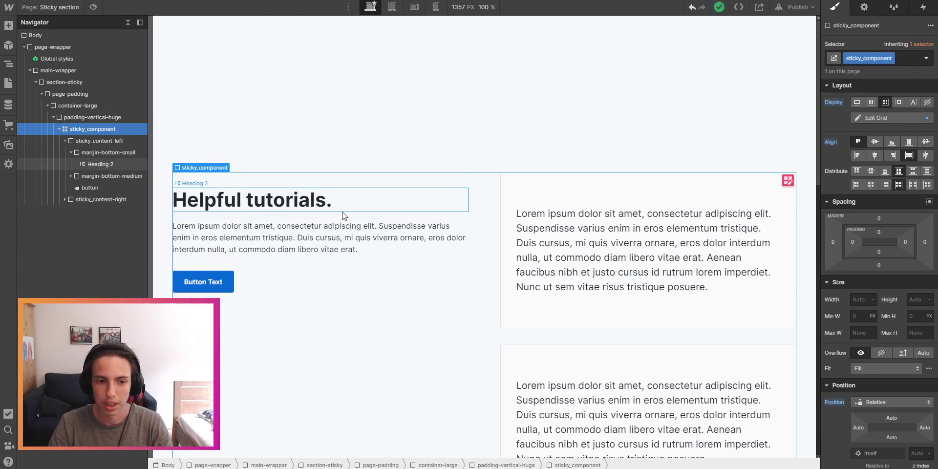
# Enter Preview mode (ctrl+shift+p) to view the heading, paragraph, button and stacked cards.
pyautogui.hotkey('ctrl', 'shift', 'p')
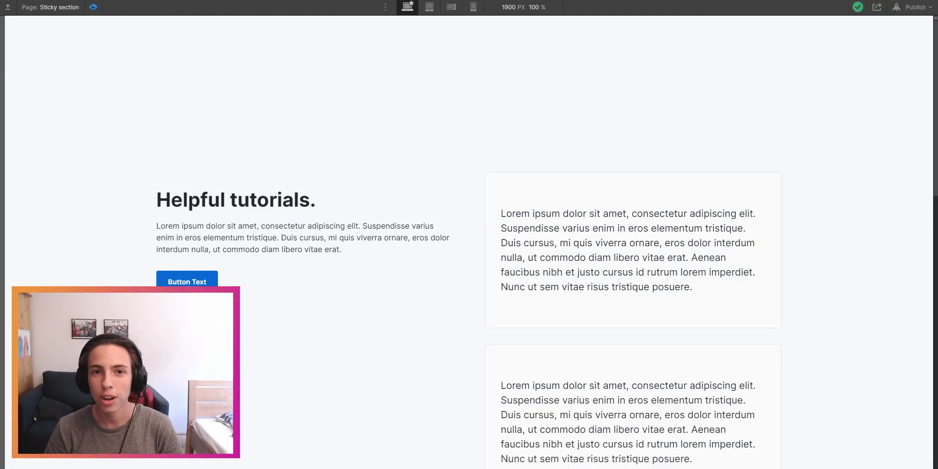